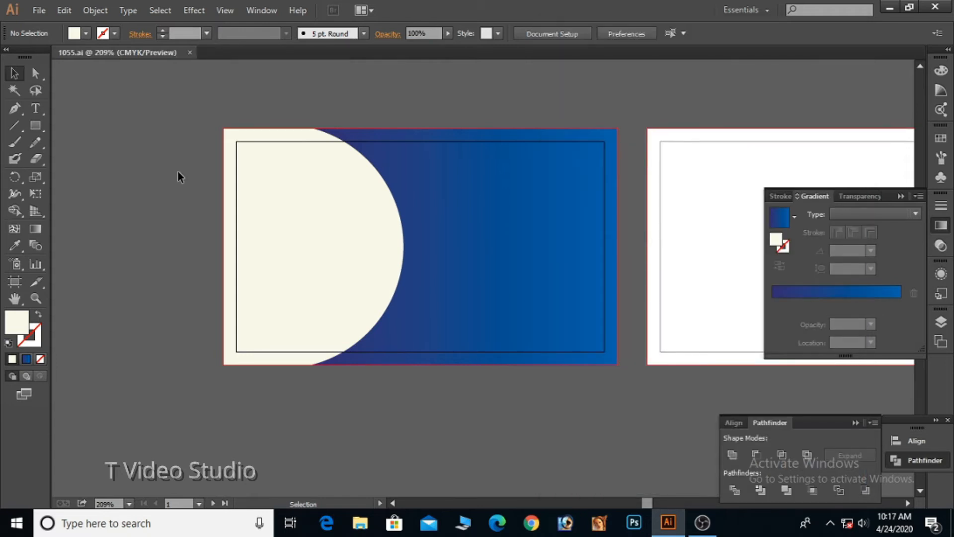
Trace the cream circle's right edge with the Pen tool from near the card's top, through its rightmost point, to near the card's bottom.
left_click(17, 108)
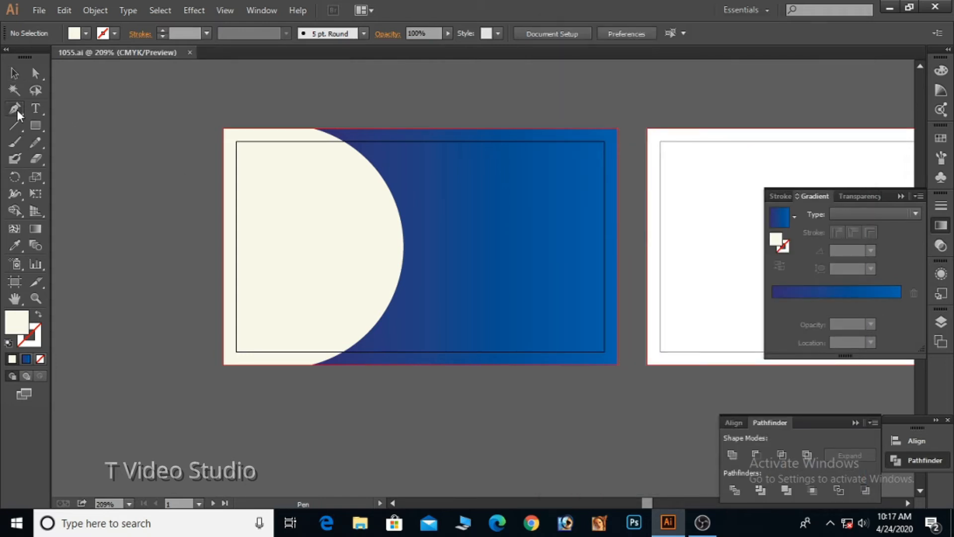
left_click(335, 137)
left_click_drag(403, 251, 404, 338)
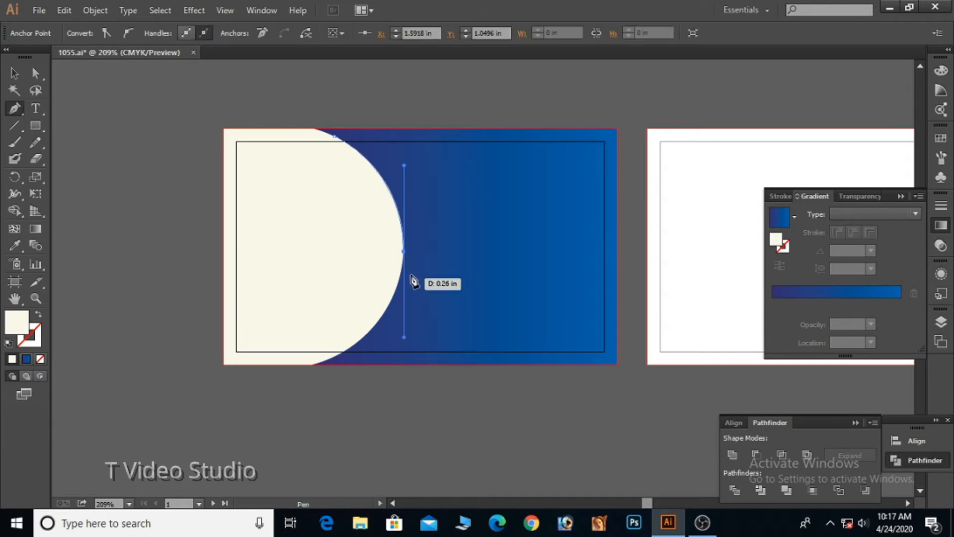
left_click(335, 356)
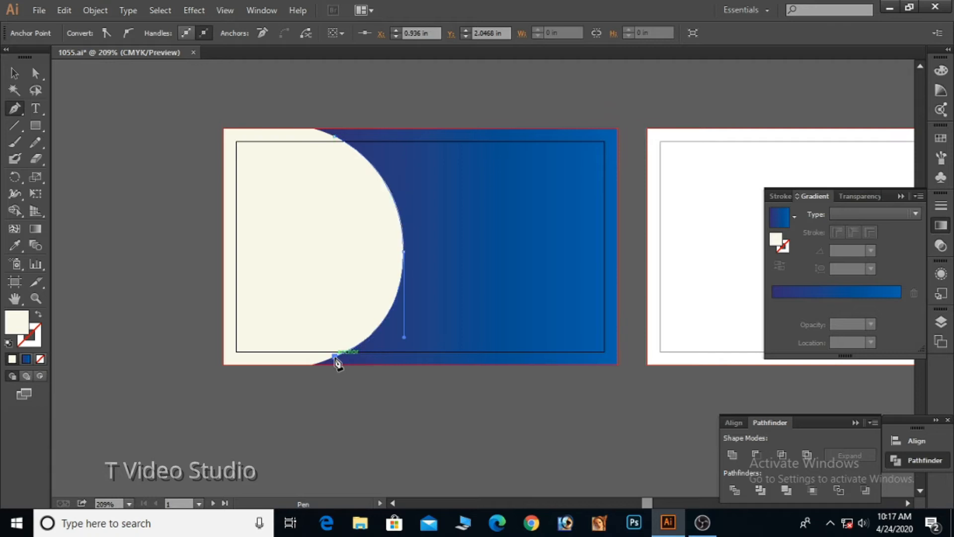
key("ctrl+z")
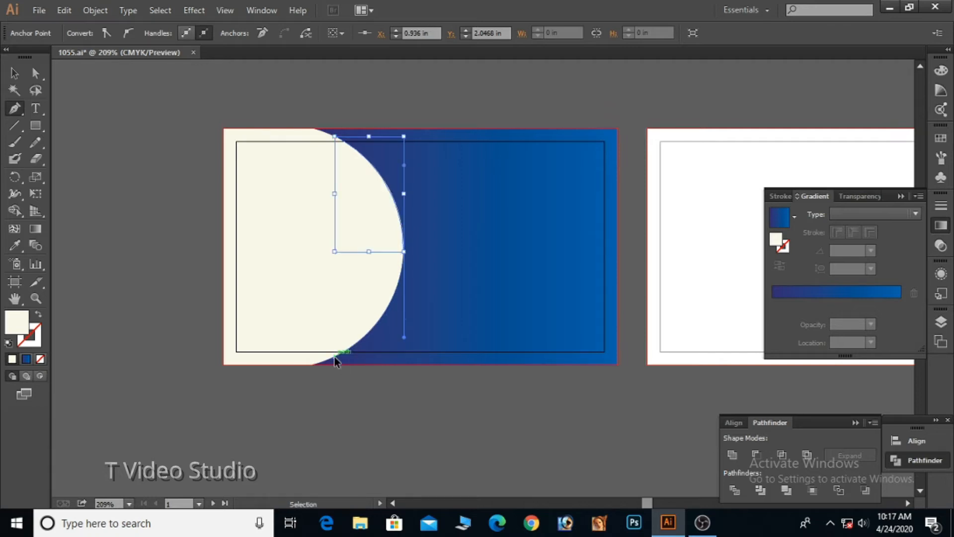
left_click(403, 251)
left_click_drag(335, 356, 264, 392)
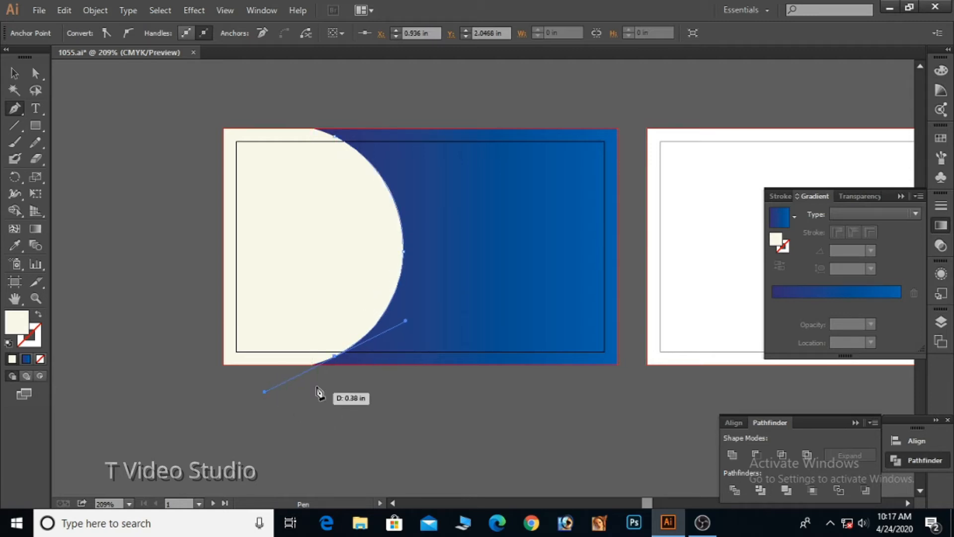
left_click(335, 356)
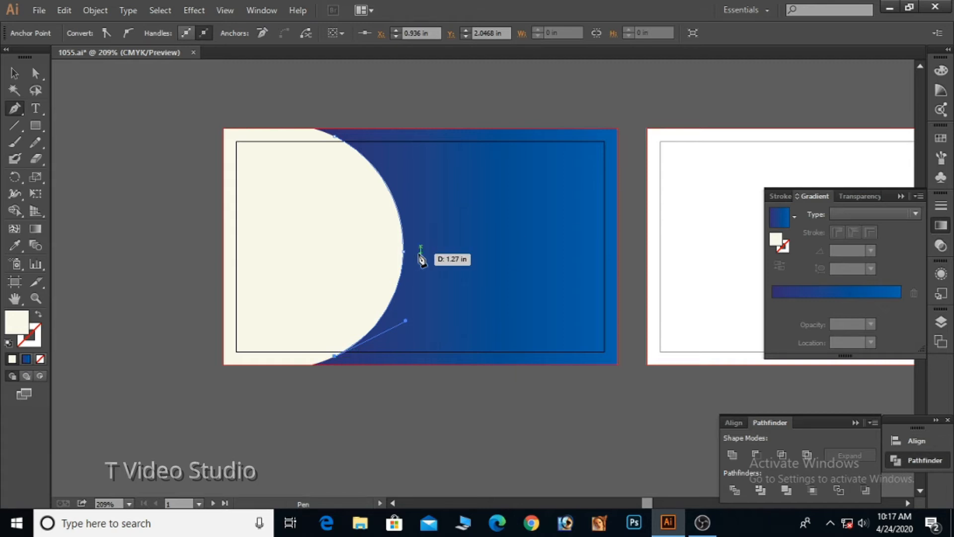
In Outline view, close the path with a wider curve bulging just outside the circle's edge, forming a crescent.
key("ctrl+y")
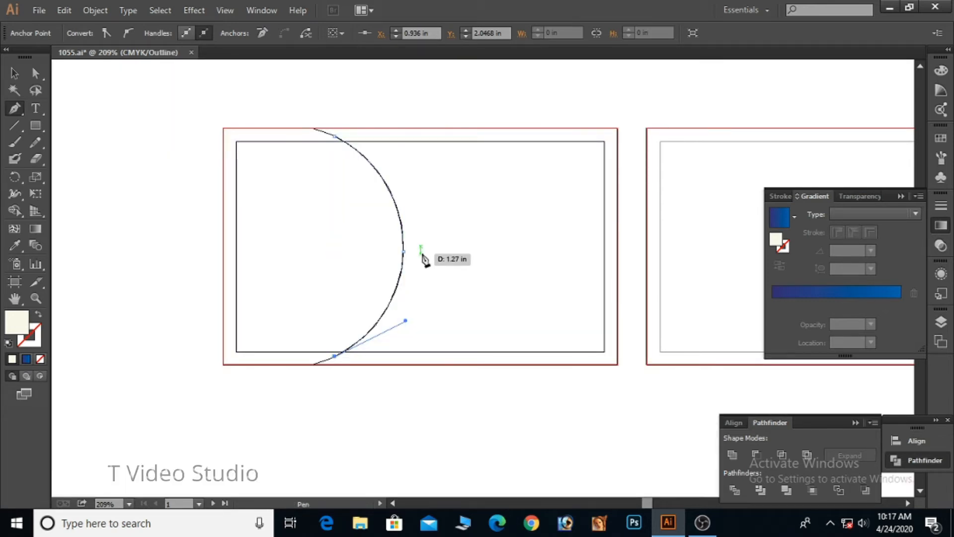
left_click_drag(426, 252, 426, 163)
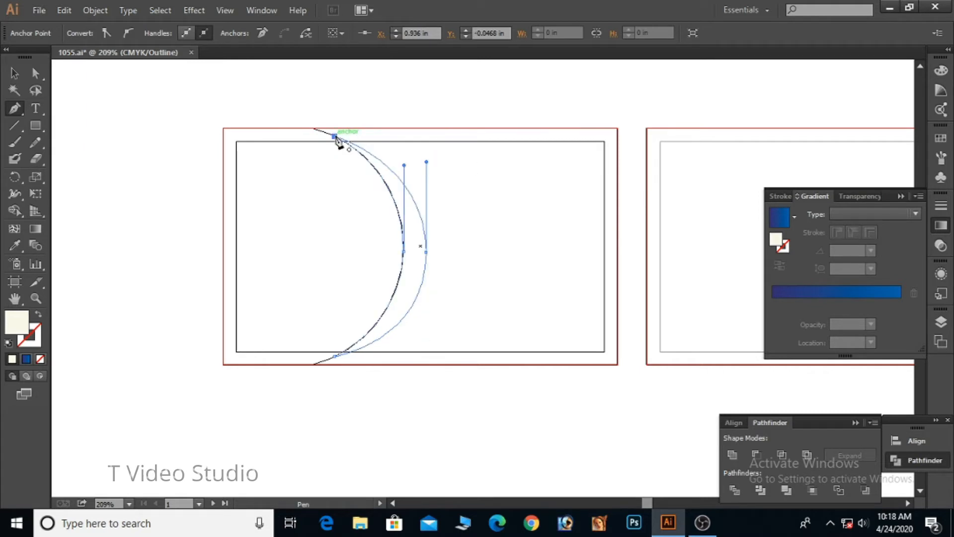
left_click(336, 138)
key("v")
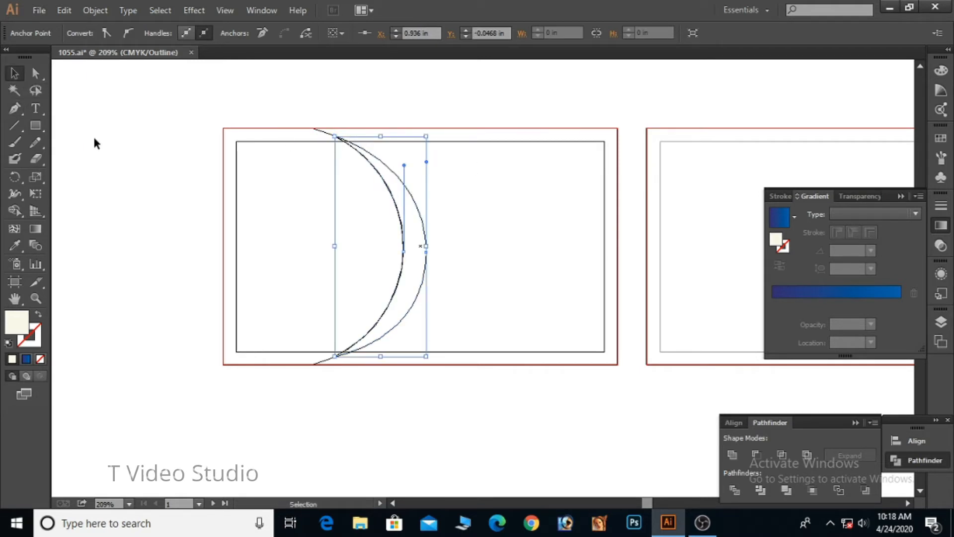
left_click(94, 143)
left_click_drag(423, 280, 437, 277)
key("ctrl+z")
left_click(467, 388)
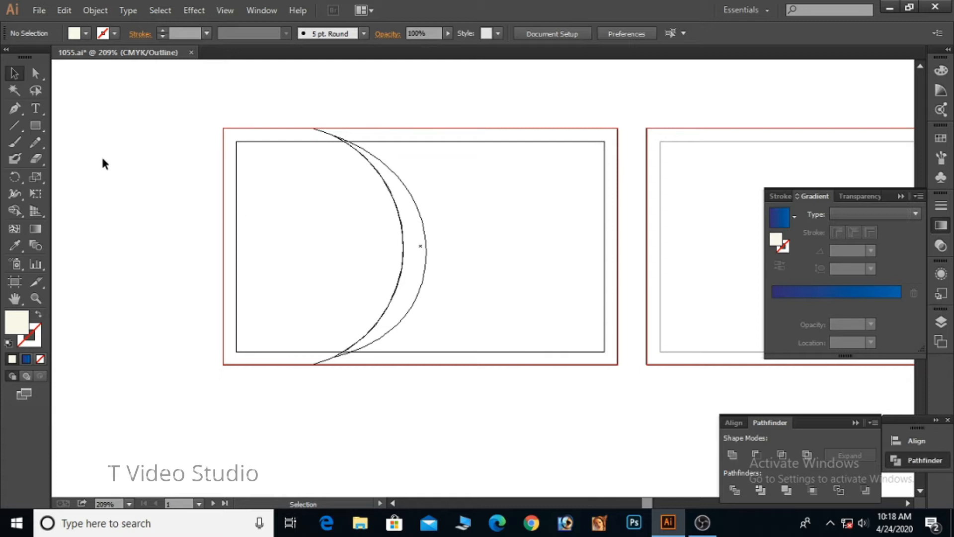
Start a second Pen path on the crescent's upper outer edge and curve it to a smooth point at about X 1.96 in, Y 1 in.
left_click(17, 112)
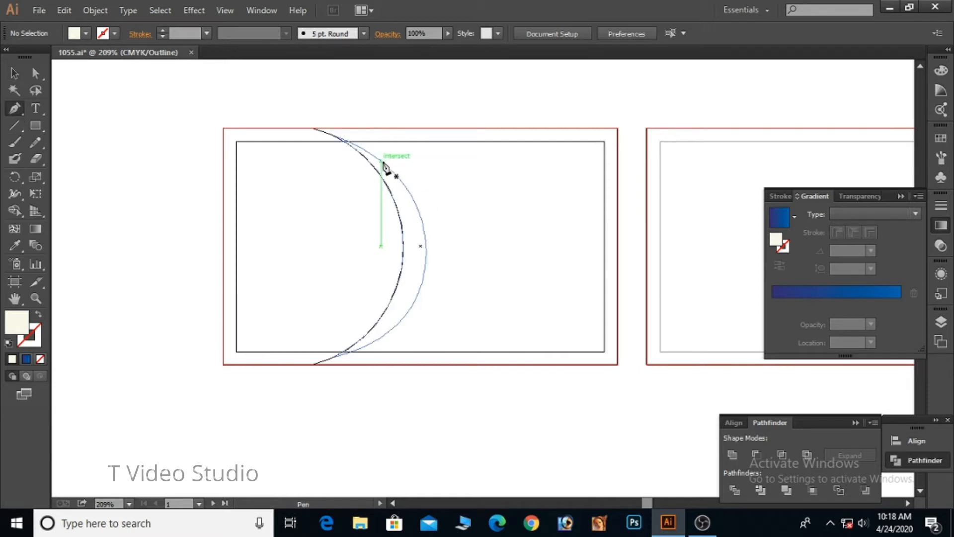
left_click(386, 168)
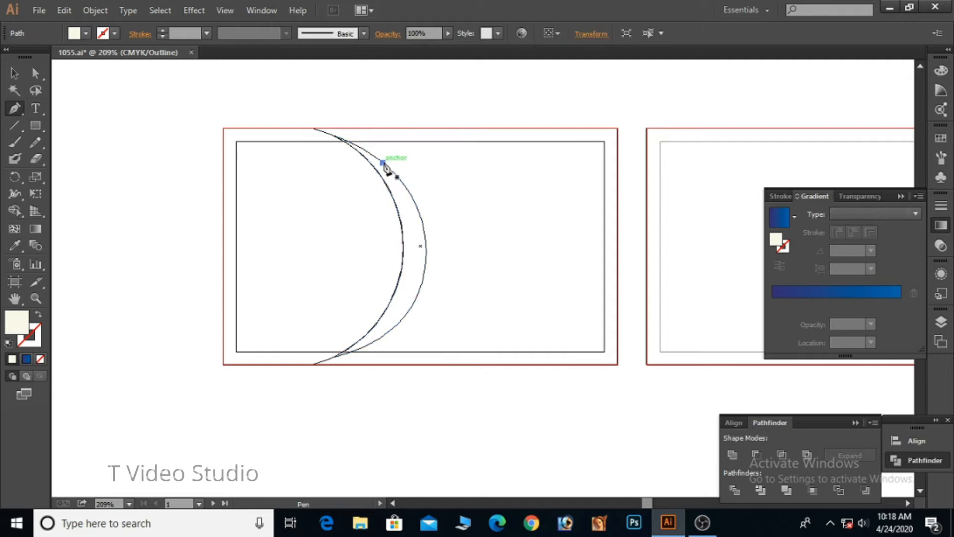
left_click(441, 247, "shift")
key("ctrl+z")
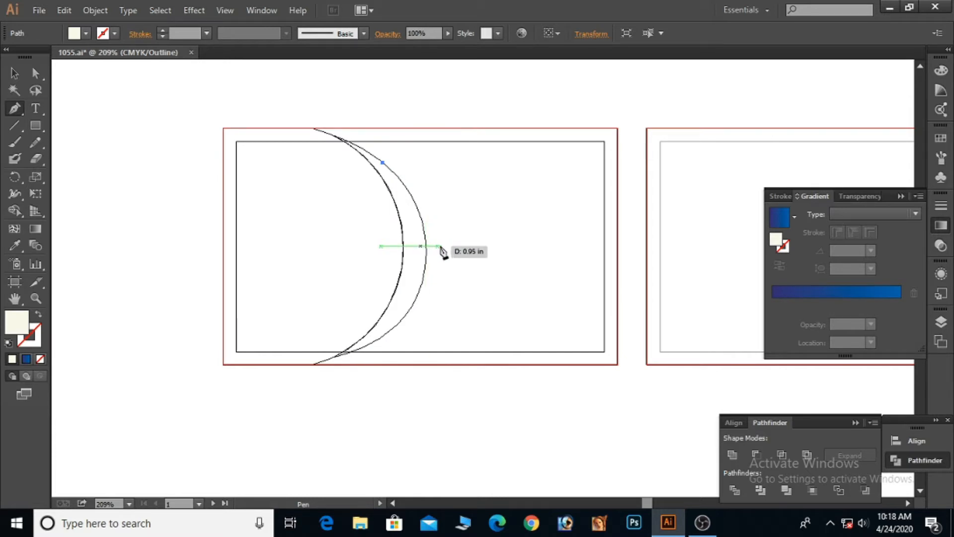
left_click_drag(443, 245, 447, 297)
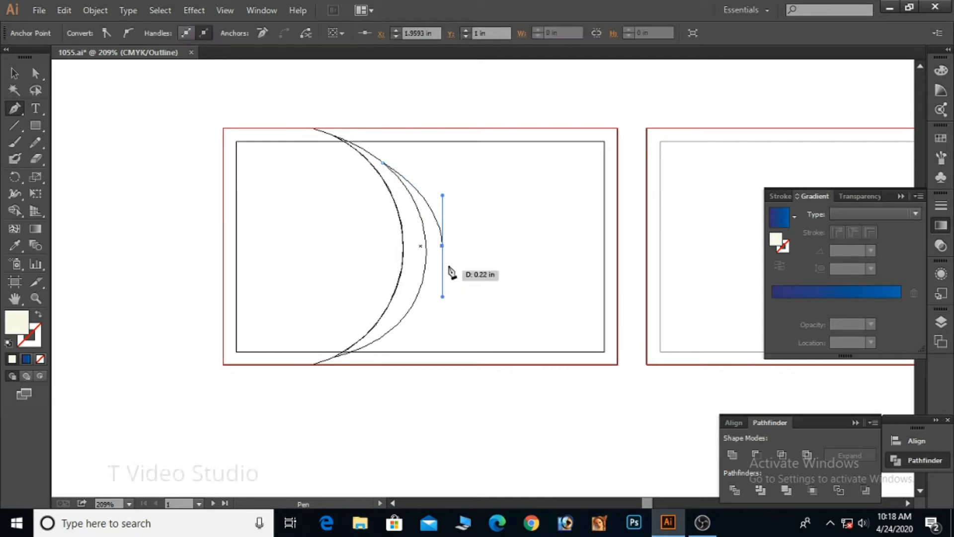
left_click(383, 336)
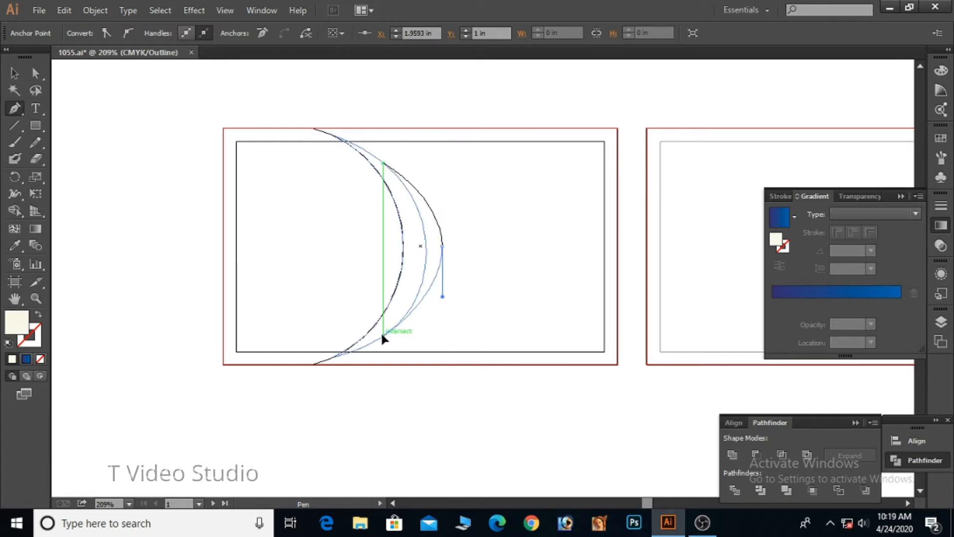
left_click_drag(379, 339, 560, 342)
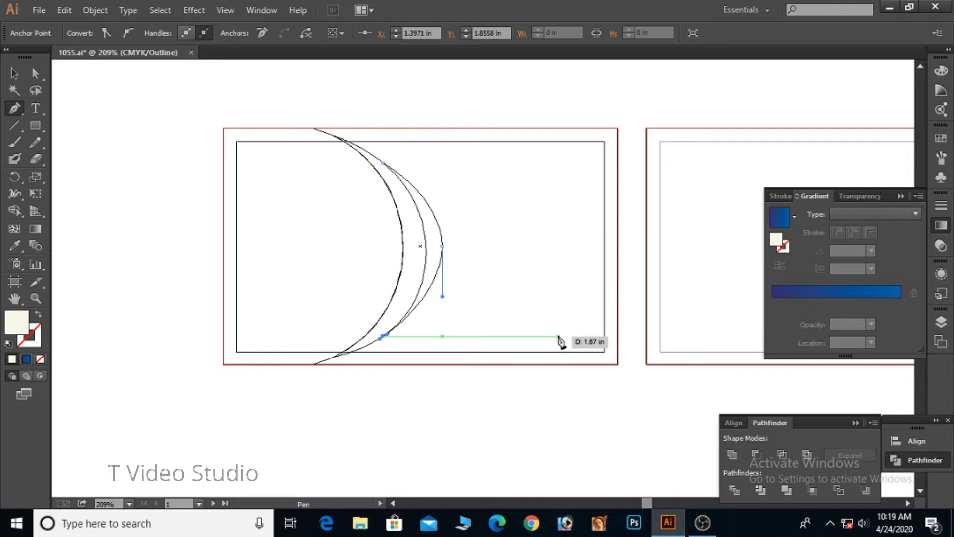
key("ctrl+z")
Curve the second path back onto the crescent's lower outer edge, level with its upper starting point, and deselect it.
left_click(442, 245)
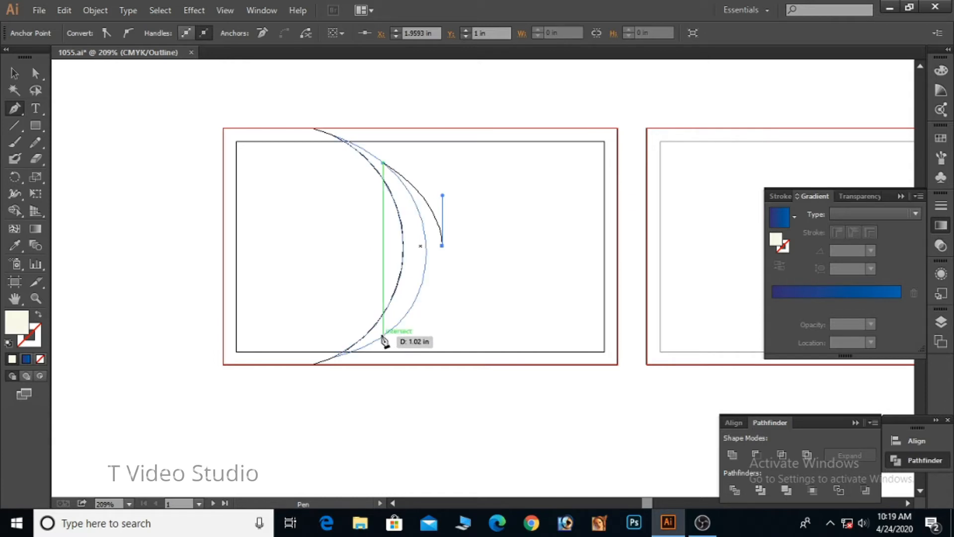
left_click_drag(383, 336, 319, 373)
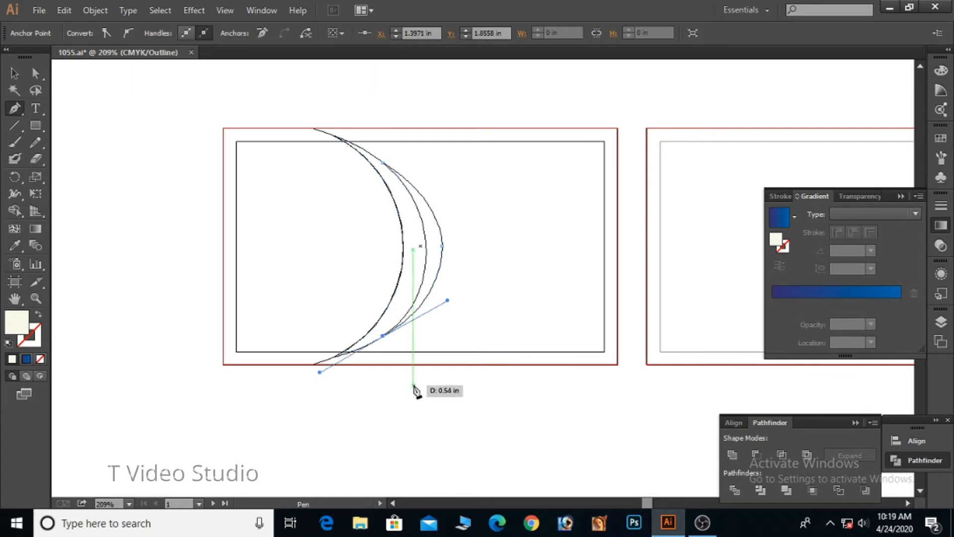
left_click(14, 73)
left_click(138, 147)
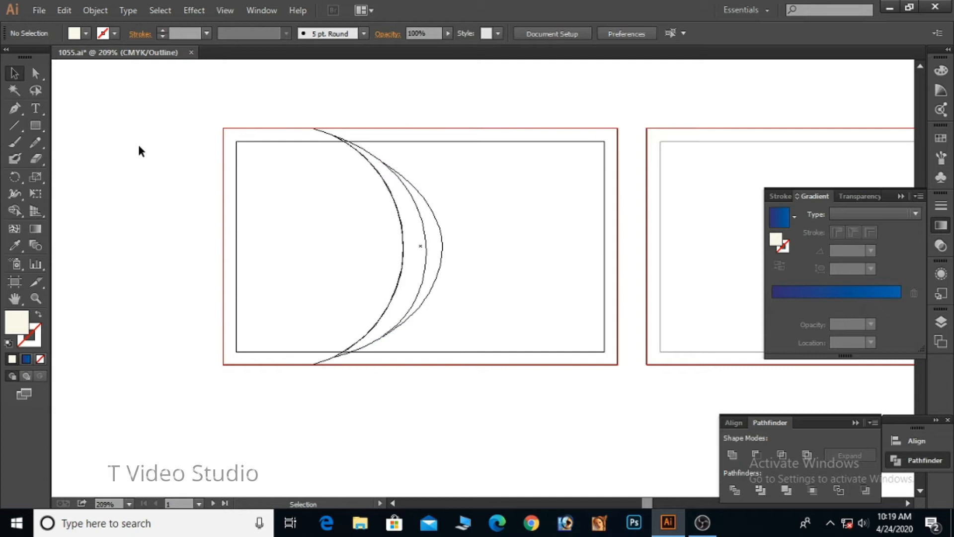
Return to Preview and fill both the crescent and the new outer shape with the blue linear gradient.
key("ctrl+y")
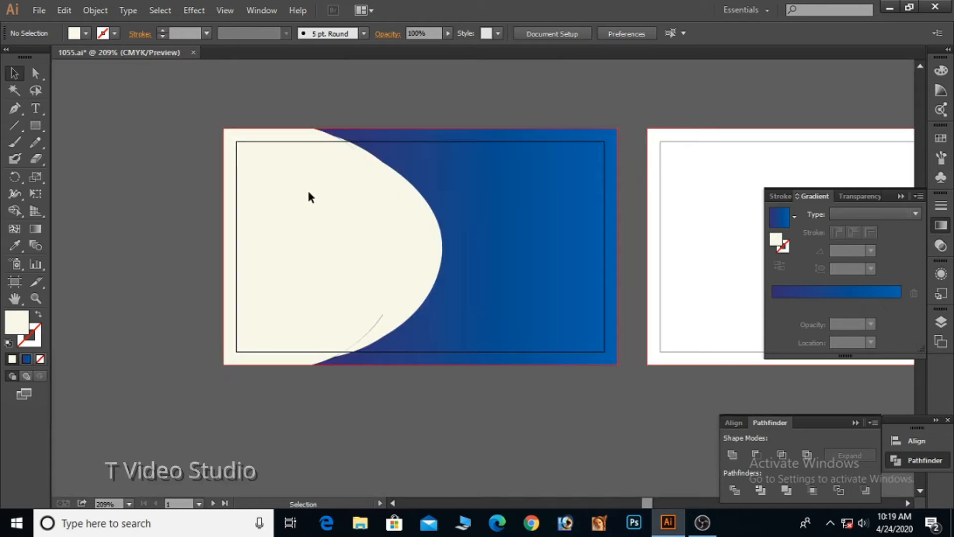
left_click(367, 153)
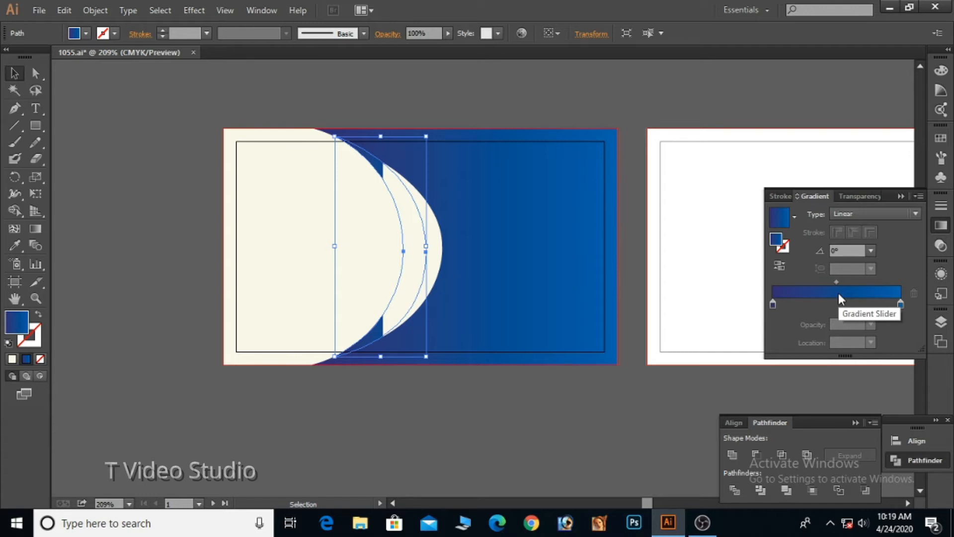
left_click(441, 260)
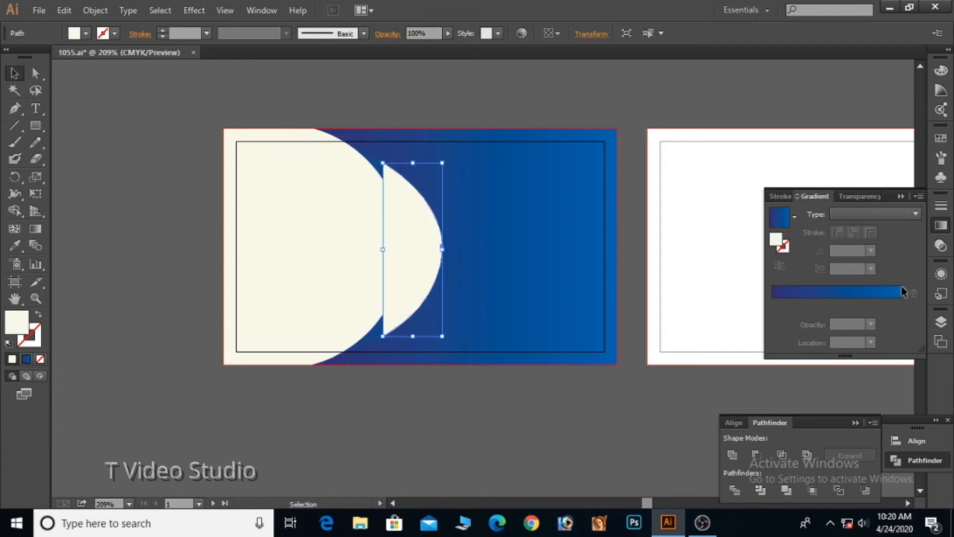
left_click(848, 288)
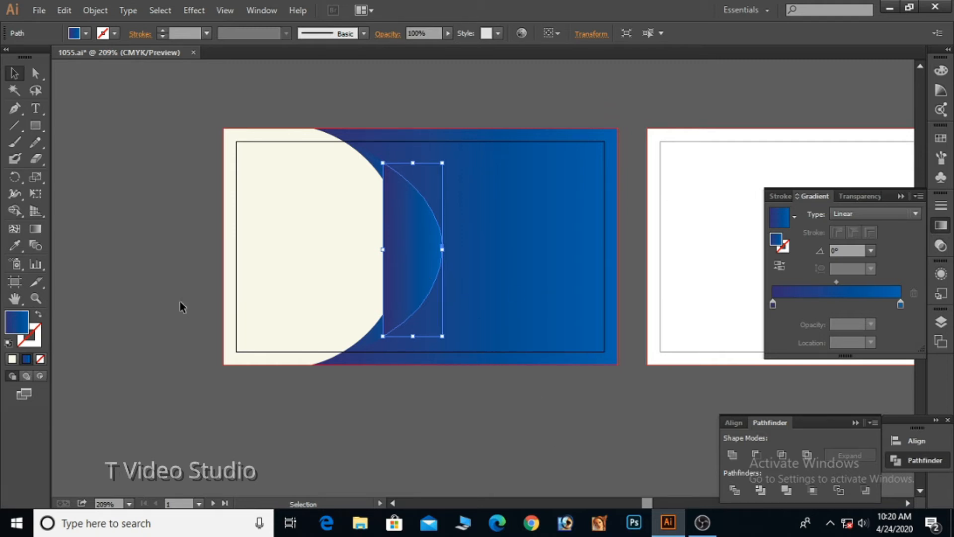
In Outline view, close the outer shape along the first crescent's outer edge with the Pen tool, and return to Preview.
key("ctrl+y")
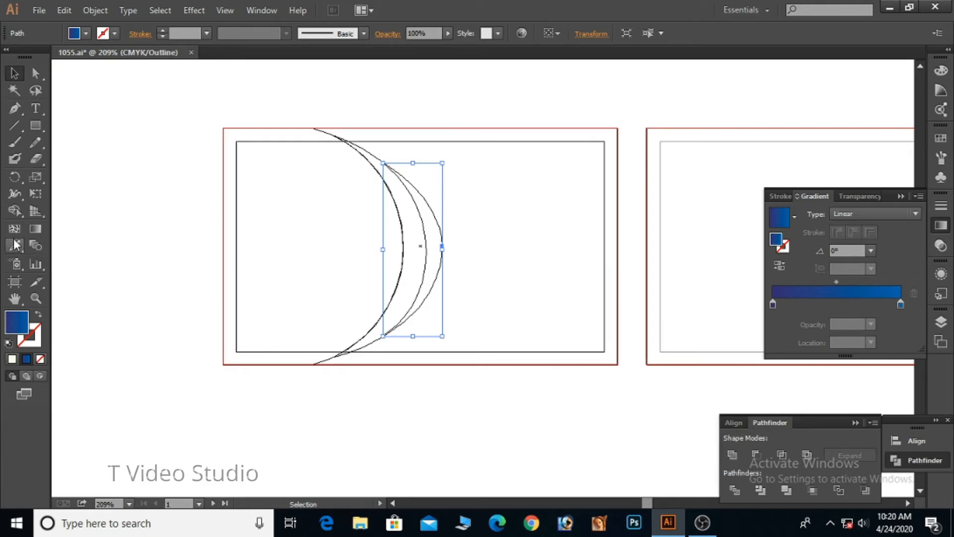
left_click(10, 109)
left_click(385, 340)
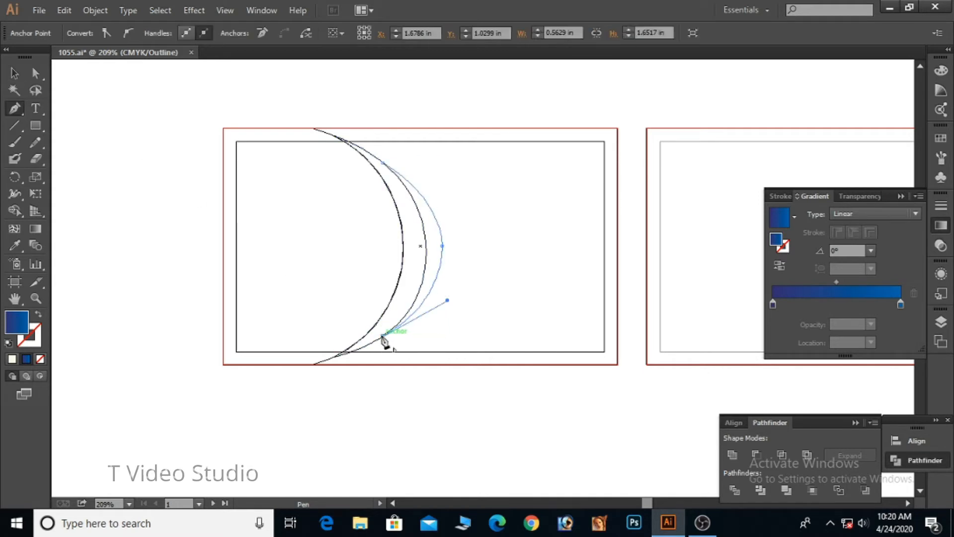
left_click_drag(426, 245, 419, 193)
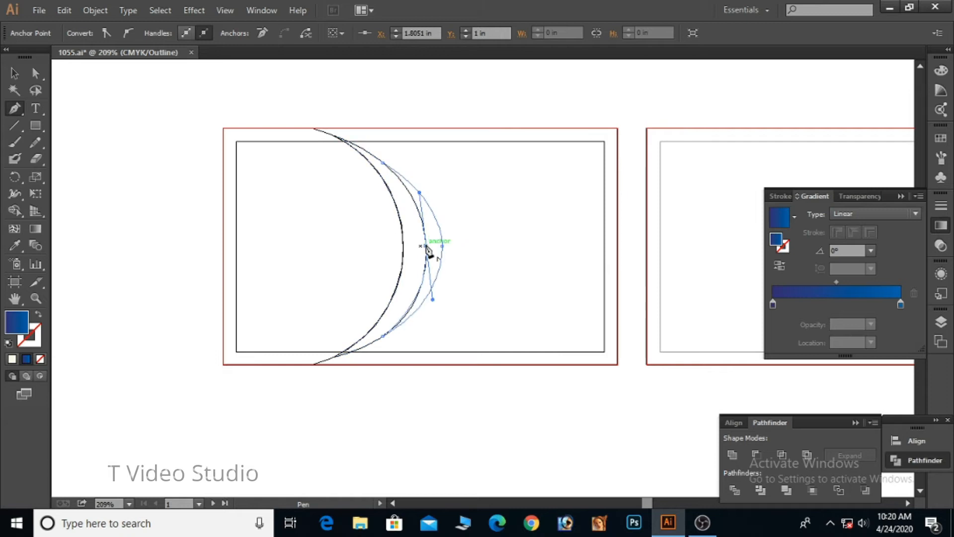
left_click(383, 162)
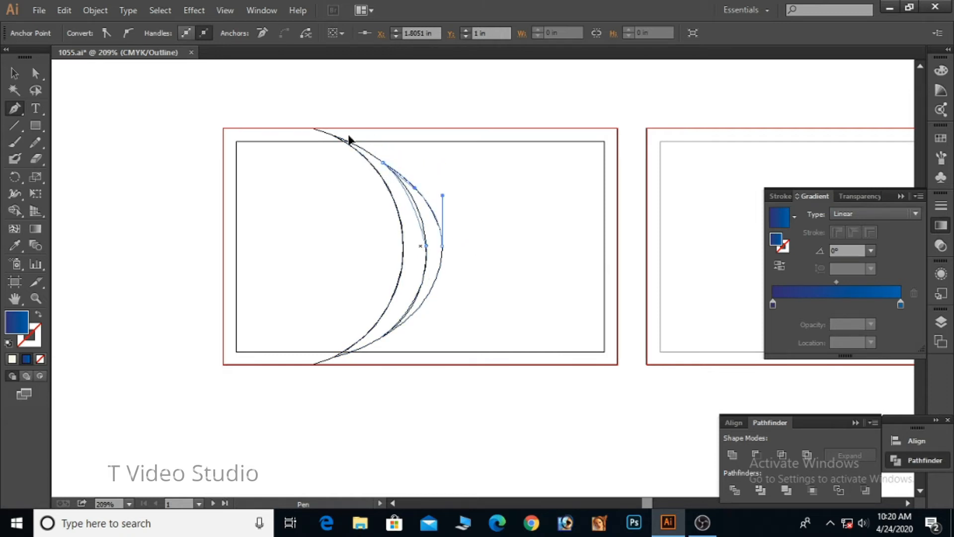
left_click_drag(338, 130, 338, 129)
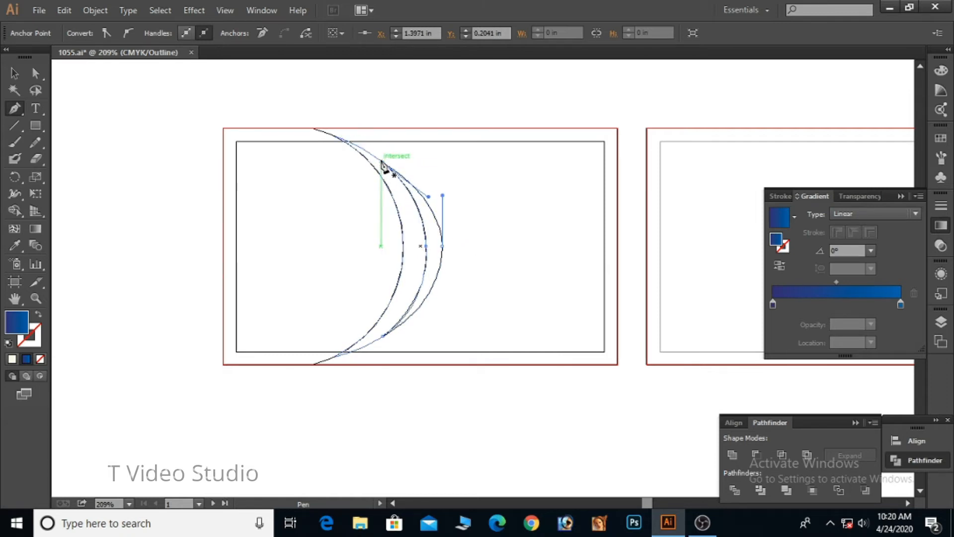
left_click(14, 73)
left_click(104, 163)
key("ctrl+y")
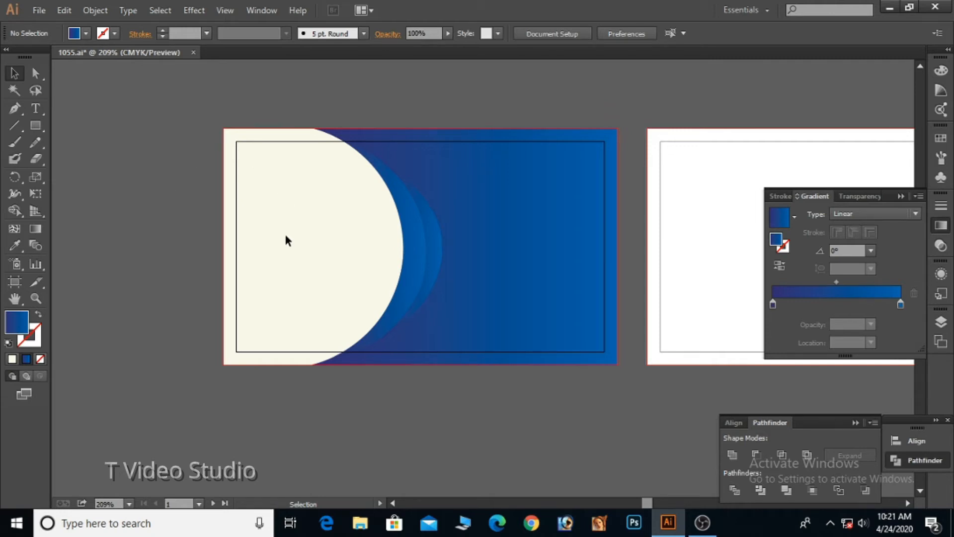
Draw a horizontal rectangle from the circle's edge to the right margin guide and fill it with the sampled cream colour.
left_click(35, 126)
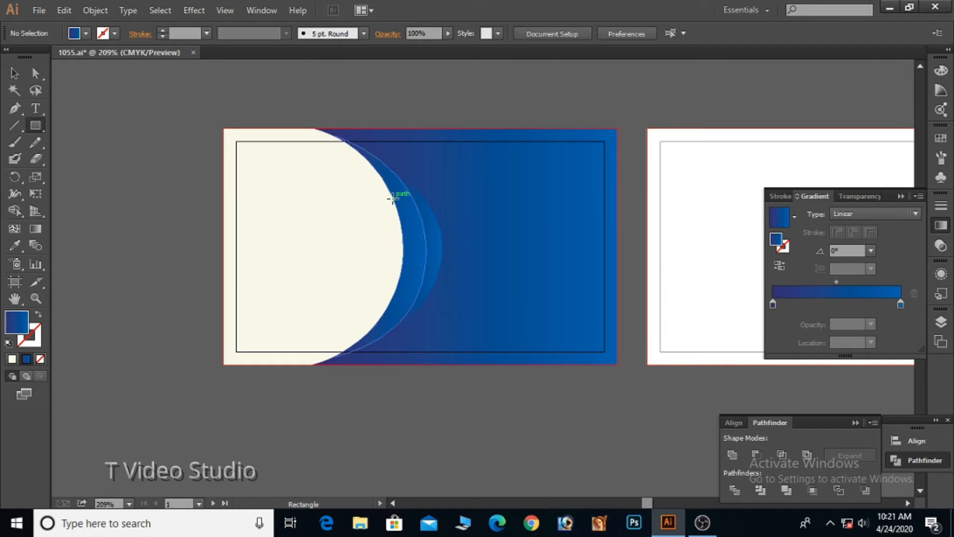
left_click_drag(392, 196, 604, 292)
key("i")
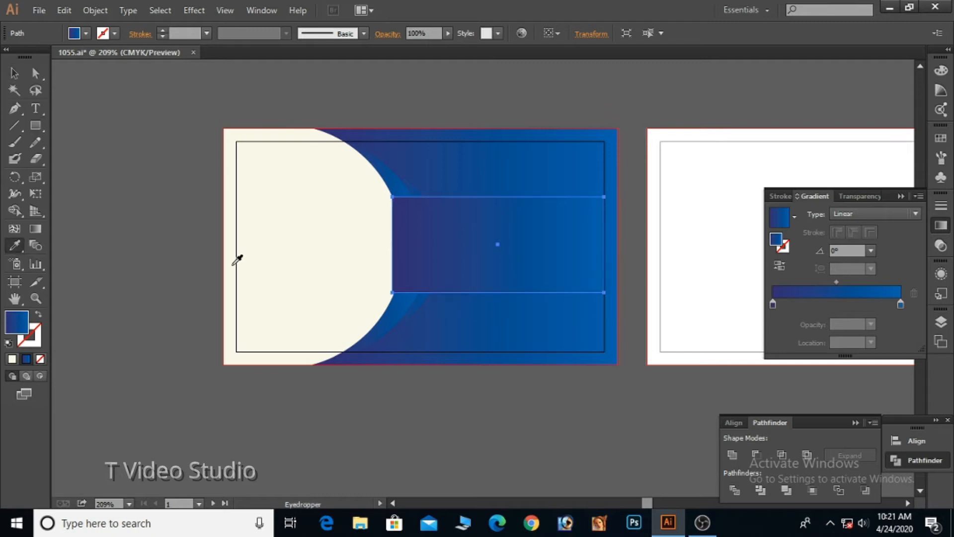
left_click(236, 258)
left_click(16, 72)
left_click(113, 199)
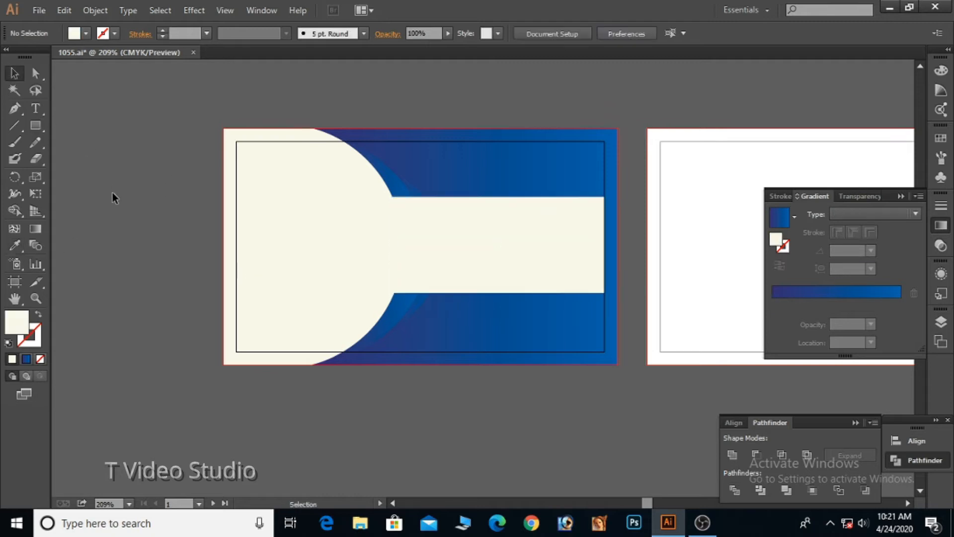
Extend the cream rectangle's right side to the card's outer edge.
left_click(567, 234)
left_click_drag(605, 244, 619, 245)
left_click(571, 423)
Unlock all objects and align the cream rectangle, circle shape and blue background on their vertical centres.
left_click_drag(549, 139, 608, 332)
left_click(574, 392)
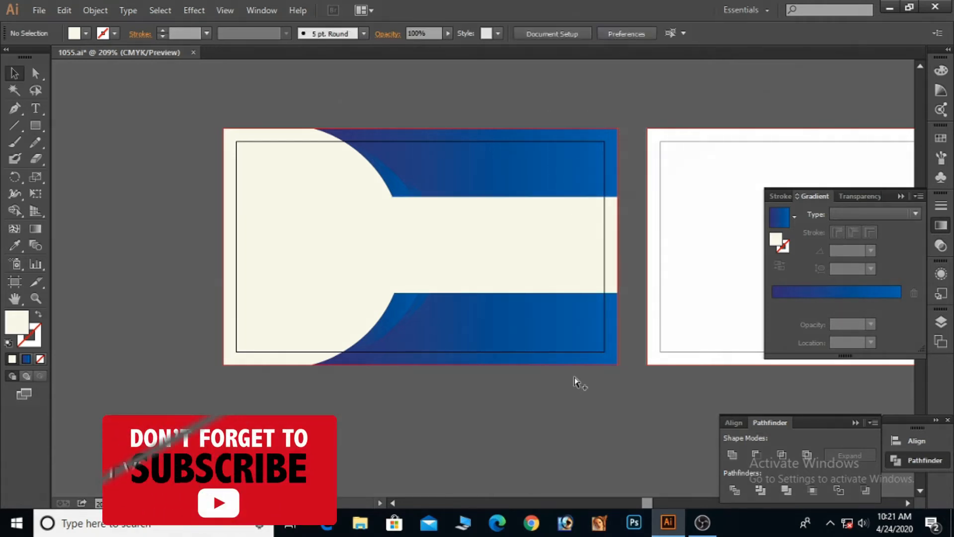
key("ctrl+alt+2")
left_click_drag(544, 118, 593, 307)
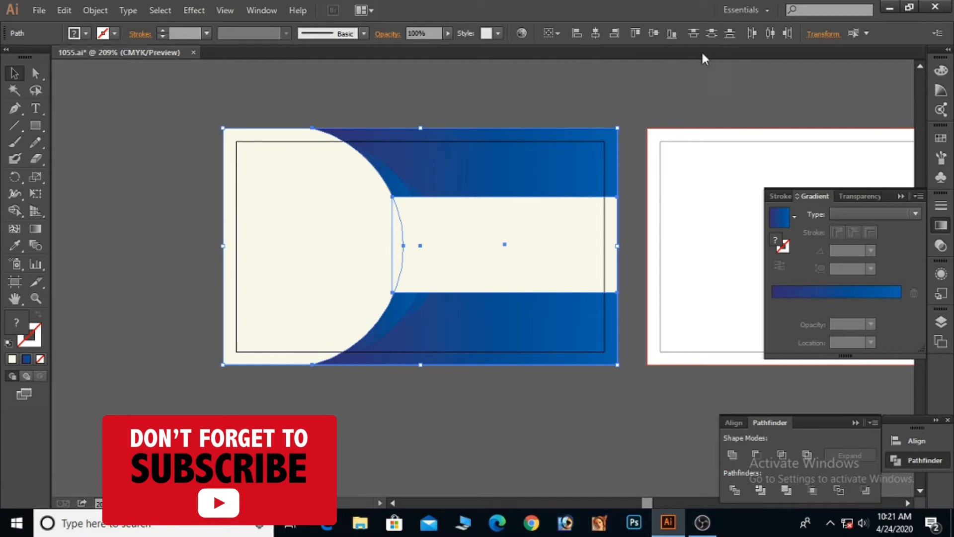
left_click(658, 32)
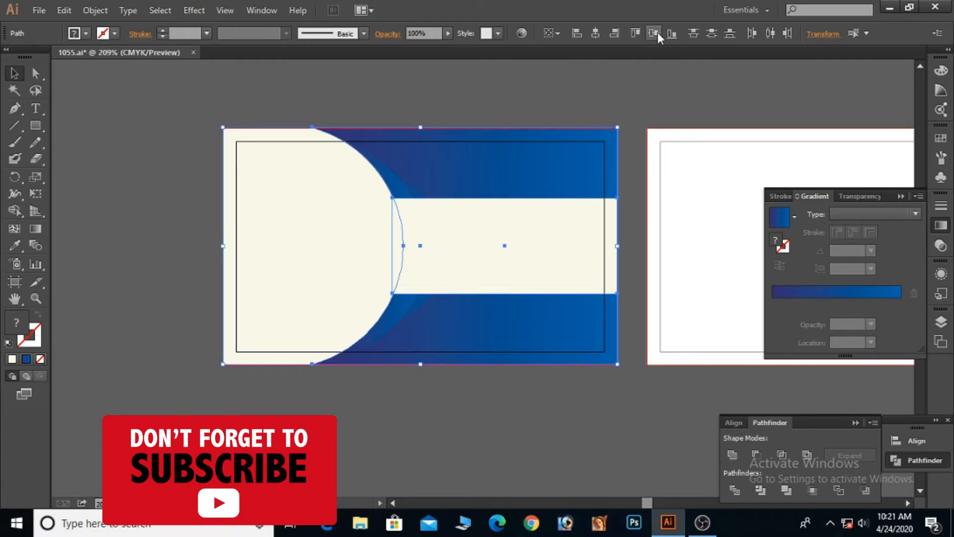
Increase the cream band's height evenly at both edges and extend its inner end farther under the rounded cream area.
left_click(641, 90)
left_click(589, 244)
left_click_drag(504, 293, 510, 301)
left_click_drag(392, 246, 383, 246)
left_click(423, 114)
Bring the blue crescents in front of the cream band and nudge the outer crescent toward the inner one to close the gap.
left_click(396, 175)
right_click(393, 178)
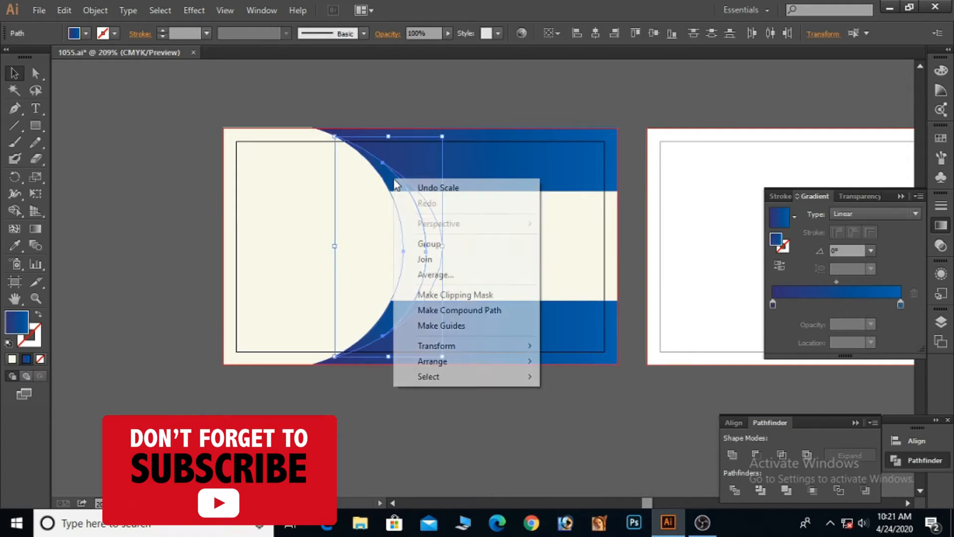
mouse_move(465, 361)
left_click(572, 362)
left_click(531, 436)
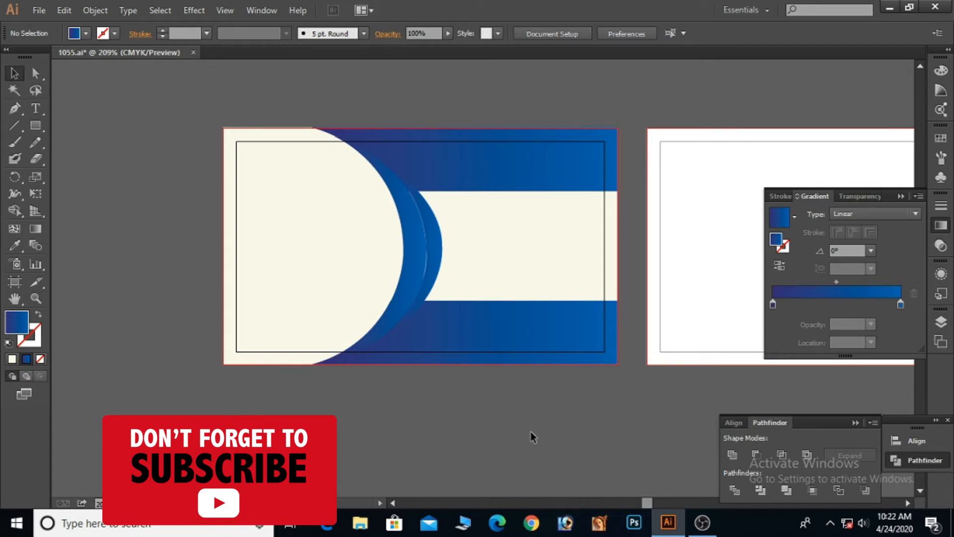
left_click(437, 253)
key("Left")
left_click(550, 418)
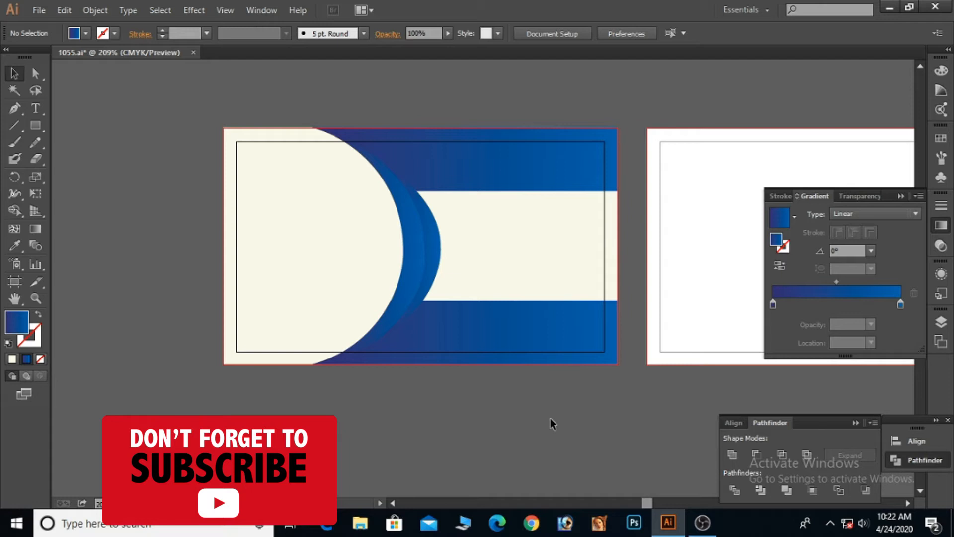
Change the first colour stop of the blue background's gradient to teal with C 100, M 0, Y 29, K 0.
left_click(458, 344)
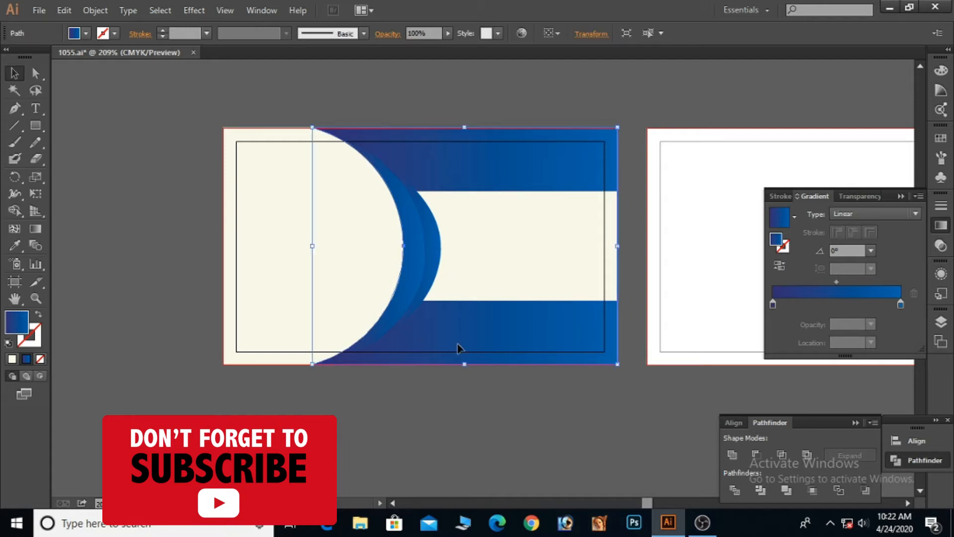
double_click(773, 303)
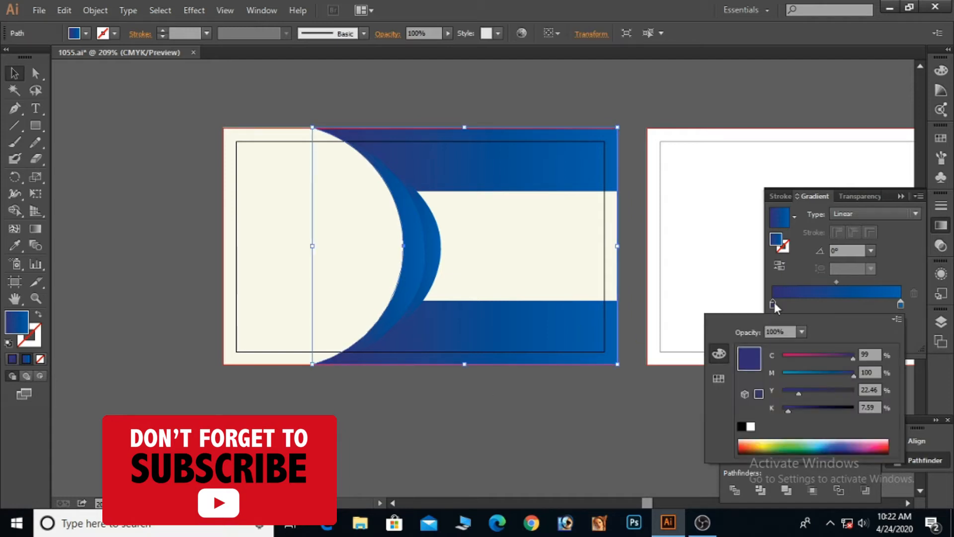
left_click(815, 443)
left_click(780, 392)
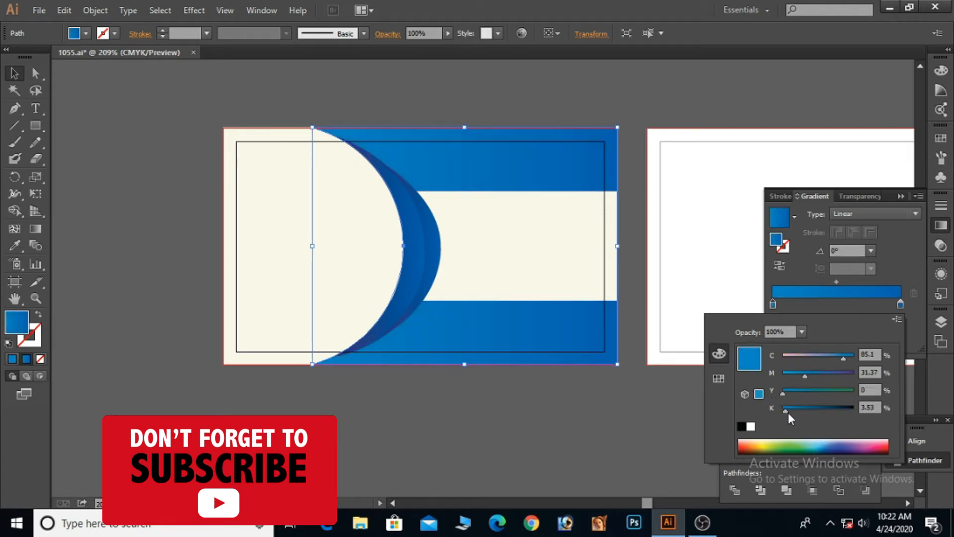
left_click(783, 373)
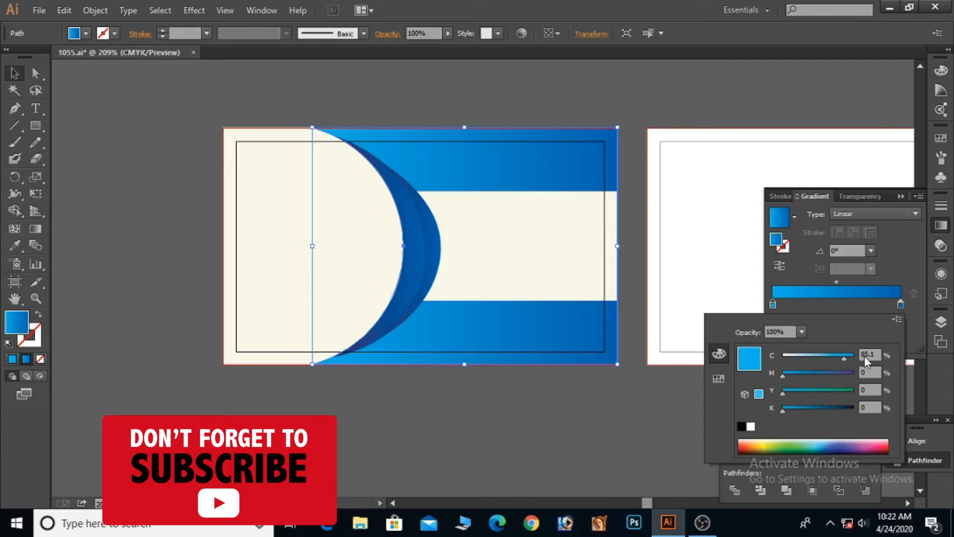
left_click(815, 390)
left_click(806, 392)
left_click(627, 388)
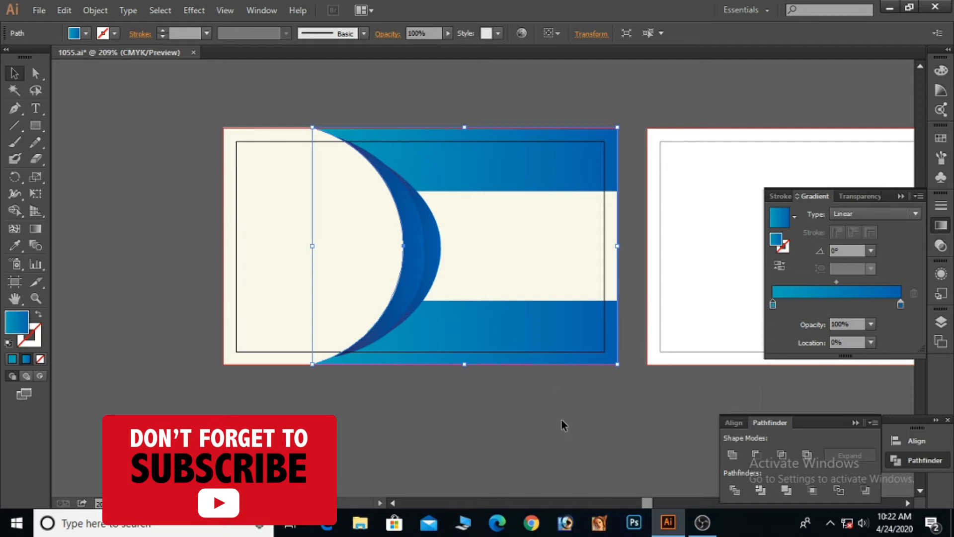
Apply the background's teal-to-blue gradient to the crescents by sampling it with the Eyedropper.
left_click(388, 97)
left_click(421, 202)
key("i")
left_click(418, 314)
left_click(15, 73)
left_click(81, 156)
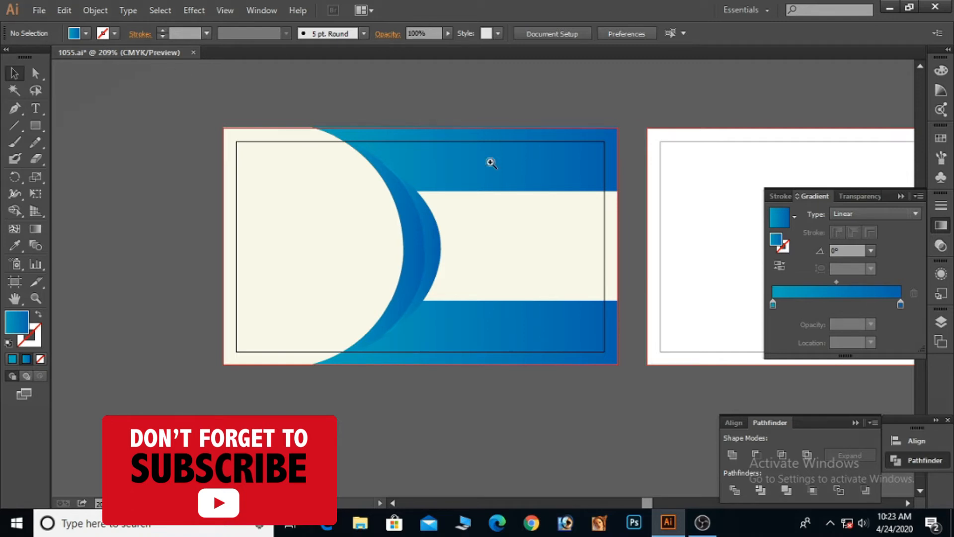
Fill the second card's white rectangle with the teal-to-blue gradient sampled from the first card's background.
scroll(448, 184, "right", 3)
left_click(688, 194)
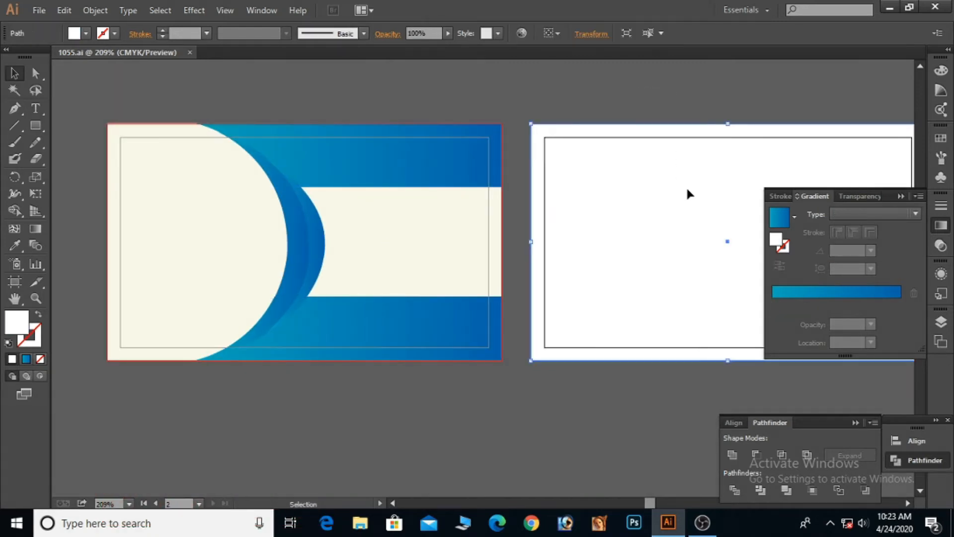
left_click(396, 144)
key("v")
left_click(154, 85)
left_click_drag(743, 353, 594, 346)
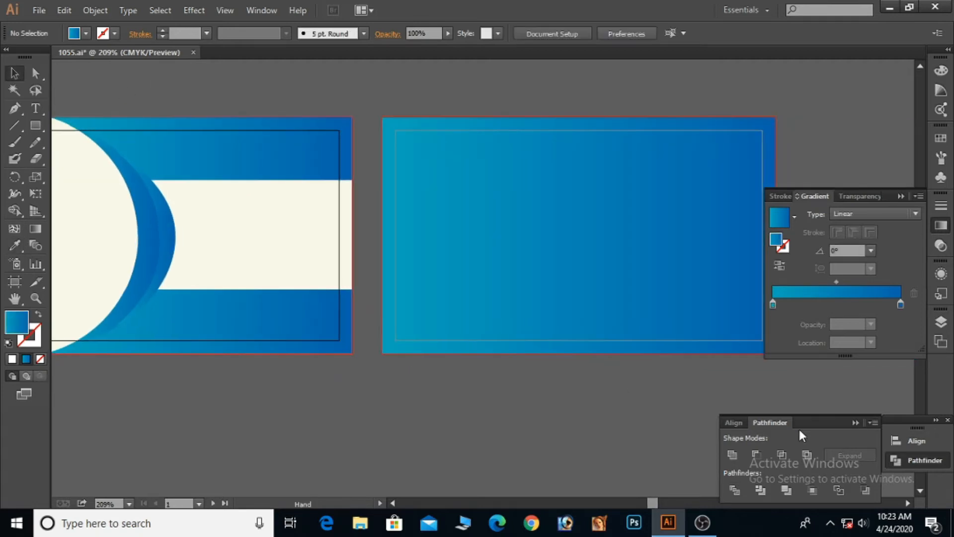
left_click(855, 423)
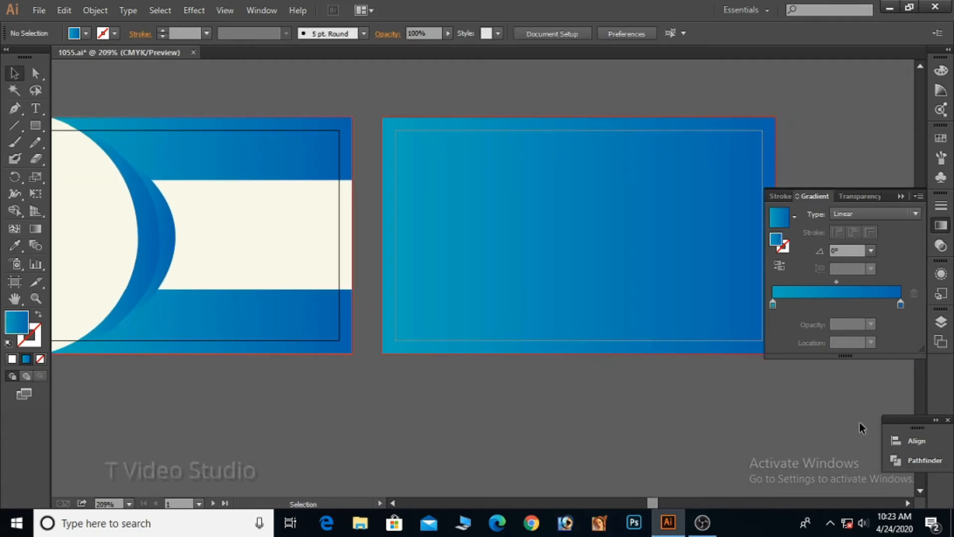
key("space")
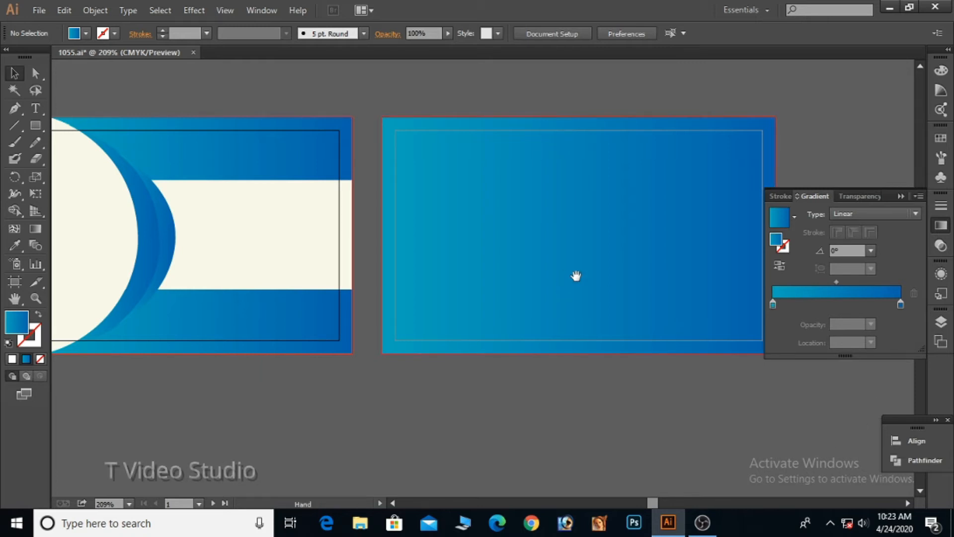
mouse_move(636, 297)
left_mouse_down()
mouse_move(594, 303)
mouse_move(623, 304)
left_mouse_up()
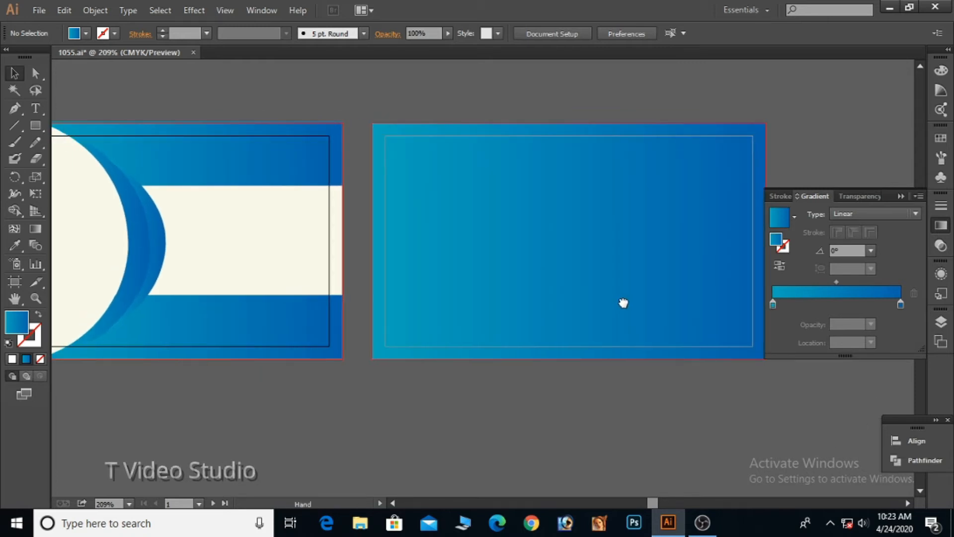
left_click(306, 295)
double_click(773, 304)
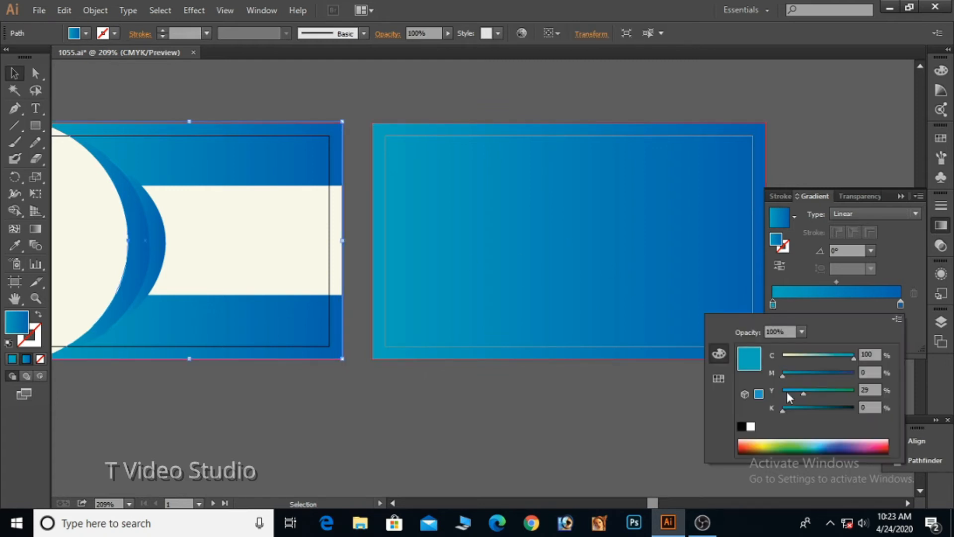
left_click(792, 375)
left_click(657, 415)
Draw a gradient-filled circle slightly taller than the second card with the Ellipse tool and centre it over the card.
left_click(599, 291)
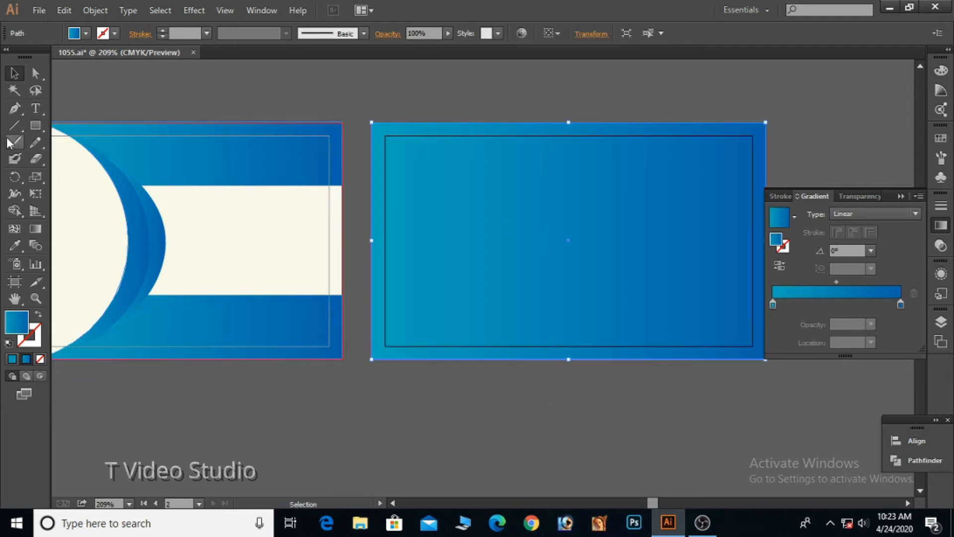
left_click_drag(35, 125, 85, 158)
left_click_drag(643, 232, 616, 362)
key("v")
left_click_drag(590, 203, 518, 209)
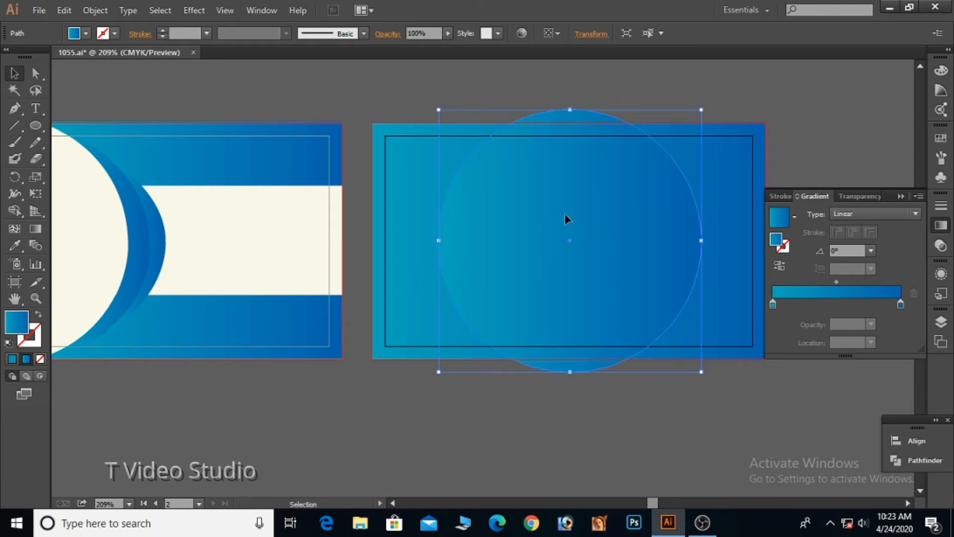
Place the circle over the first card's rounded cream area and resize and nudge it to match that curve.
key("ctrl+minus")
key("ctrl+minus")
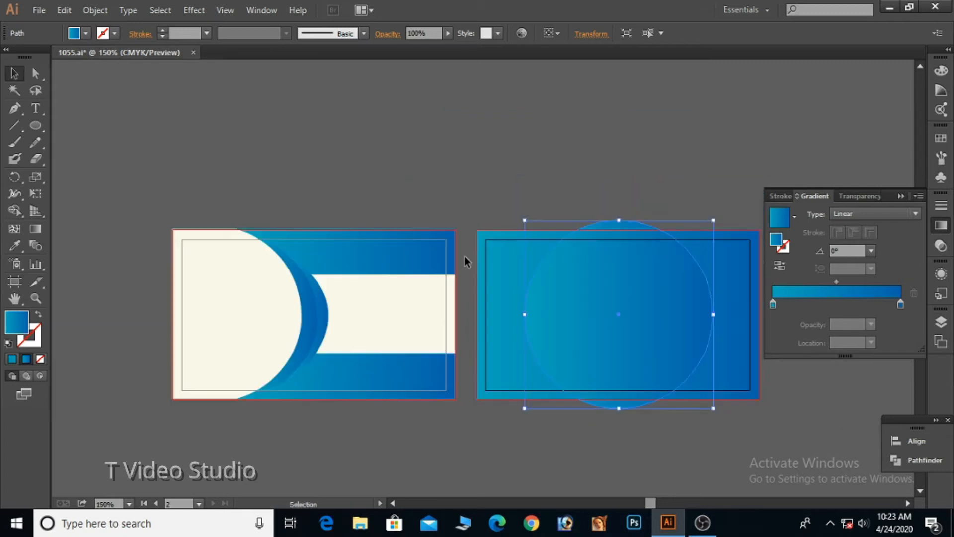
left_click_drag(680, 229, 266, 228)
left_click_drag(338, 318, 335, 309)
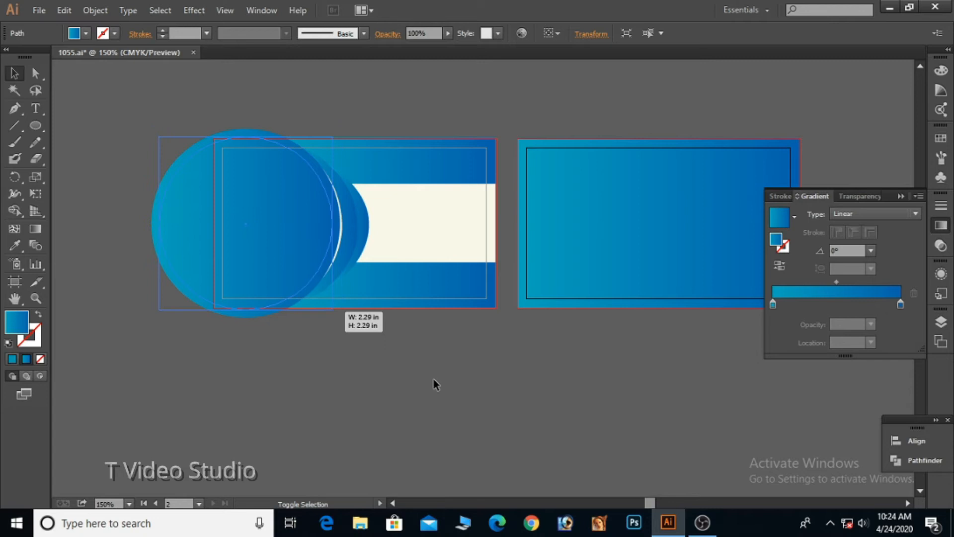
key("Right")
key("Right")
key("Right")
key("Right")
key("Right")
key("Right")
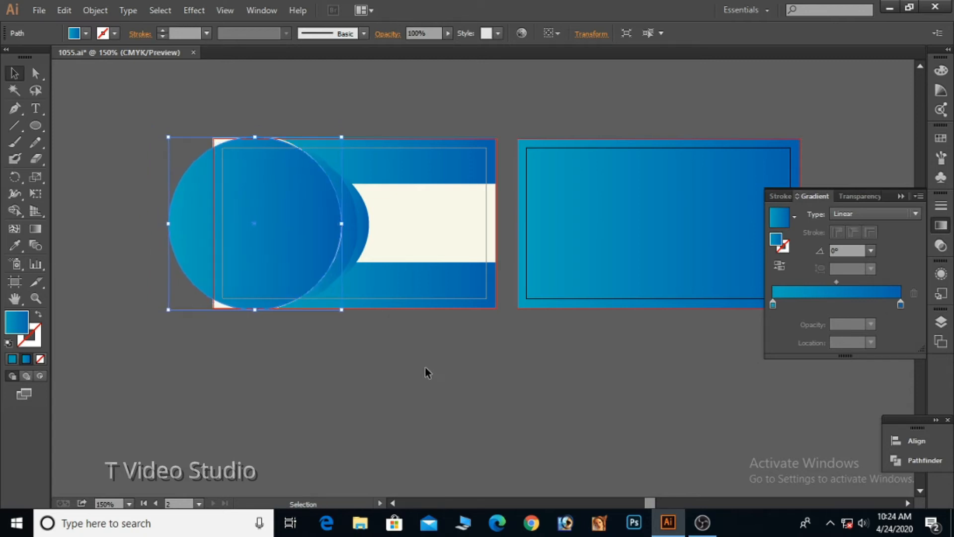
left_click_drag(342, 310, 346, 312)
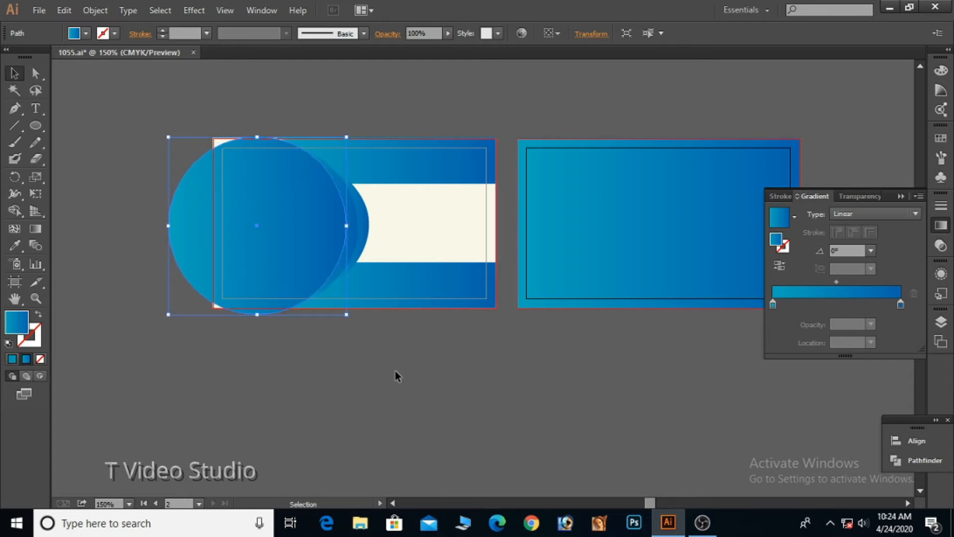
key("Left")
key("Left")
key("Left")
key("Left")
key("Left")
key("Left")
key("Left")
key("Left")
key("Right")
key("Right")
key("Right")
key("Right")
Move the resized circle back onto the second card and centre it over the gradient rectangle.
left_click_drag(275, 264, 597, 261)
left_click(597, 32)
key("Left")
key("Left")
left_click(698, 85)
Cut the circle out of the second card's gradient rectangle with the Pathfinder Exclude mode, after undoing a trial Intersect.
left_click_drag(629, 89, 853, 389)
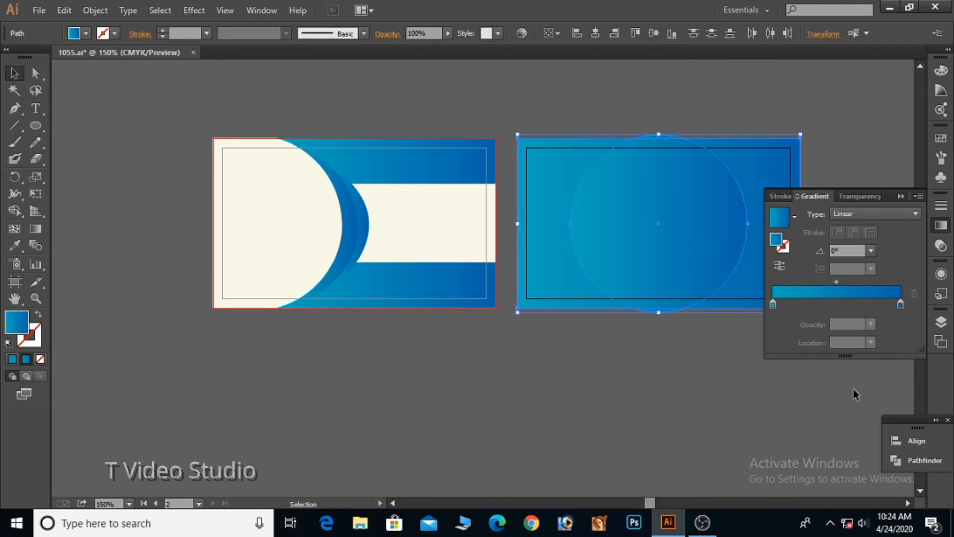
left_click(919, 446)
left_click(918, 456)
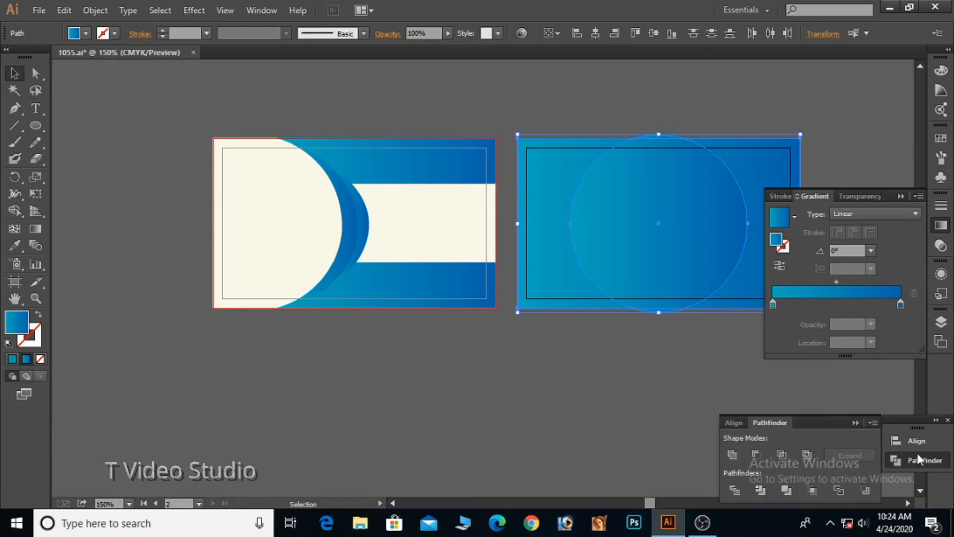
left_click(786, 461)
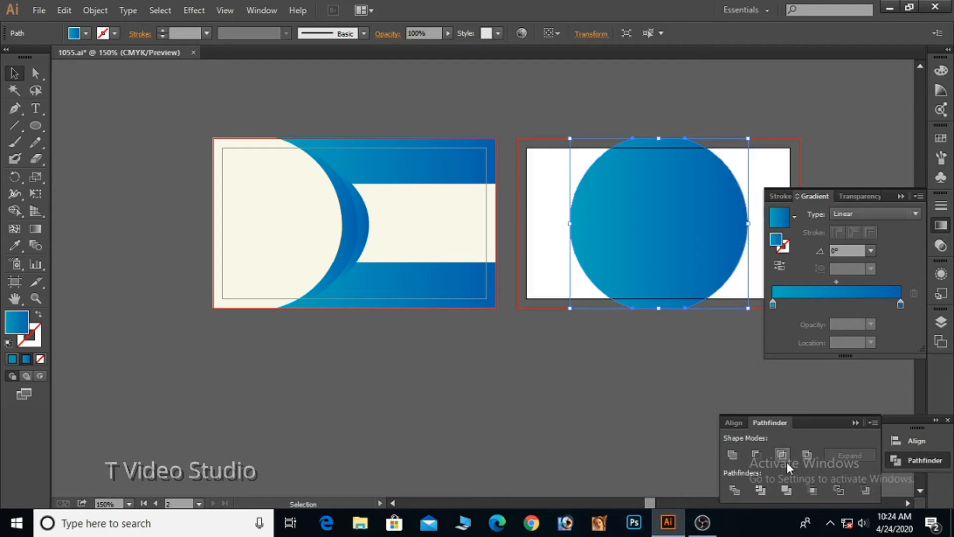
key("ctrl+z")
left_click(805, 458)
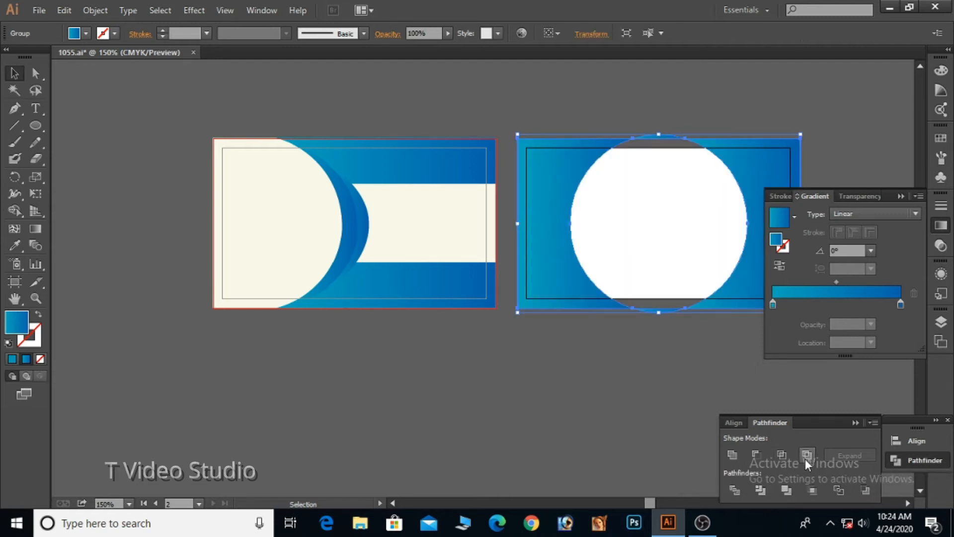
left_click(586, 397)
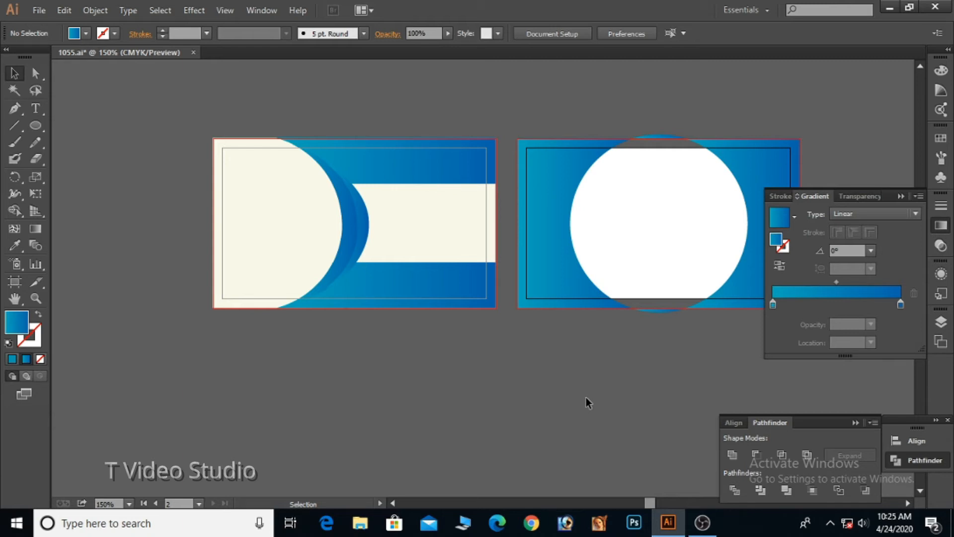
Move the excluded gradient shape off the second card to the empty area below the artboard.
key("ctrl+space")
left_click(620, 213)
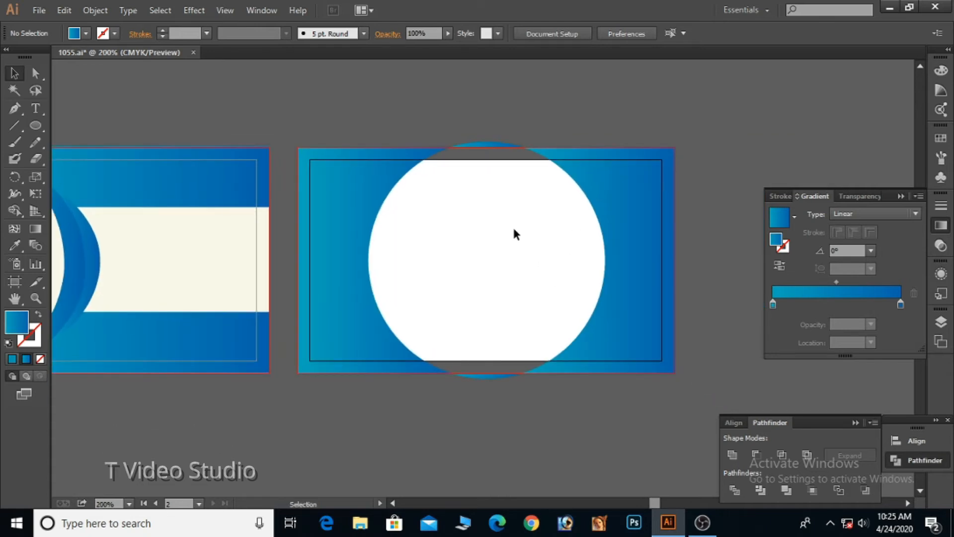
left_click_drag(639, 206, 615, 157)
left_click(747, 124)
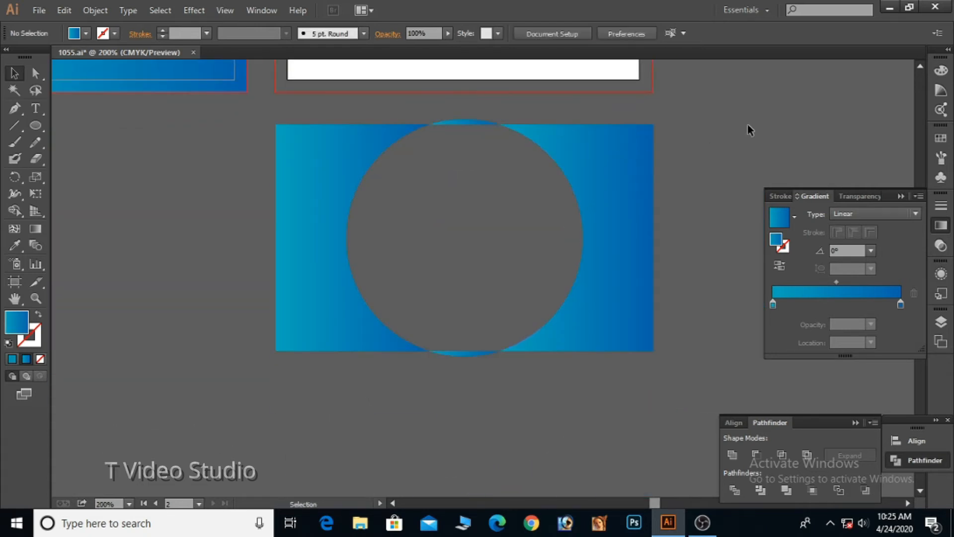
Draw a tall vertical rectangle over the middle of the cut-out shape, spanning the small circle slivers beyond both edges.
left_click(33, 128)
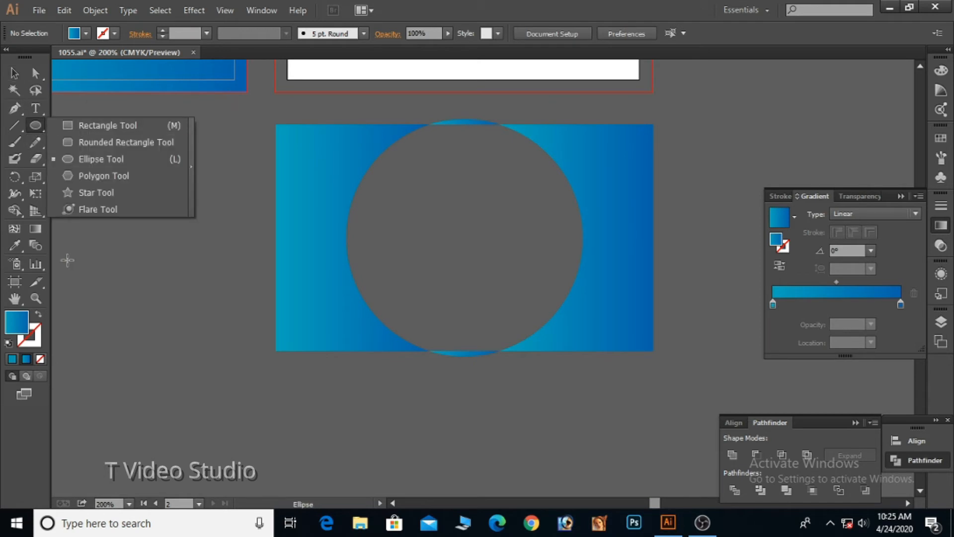
left_click(74, 126)
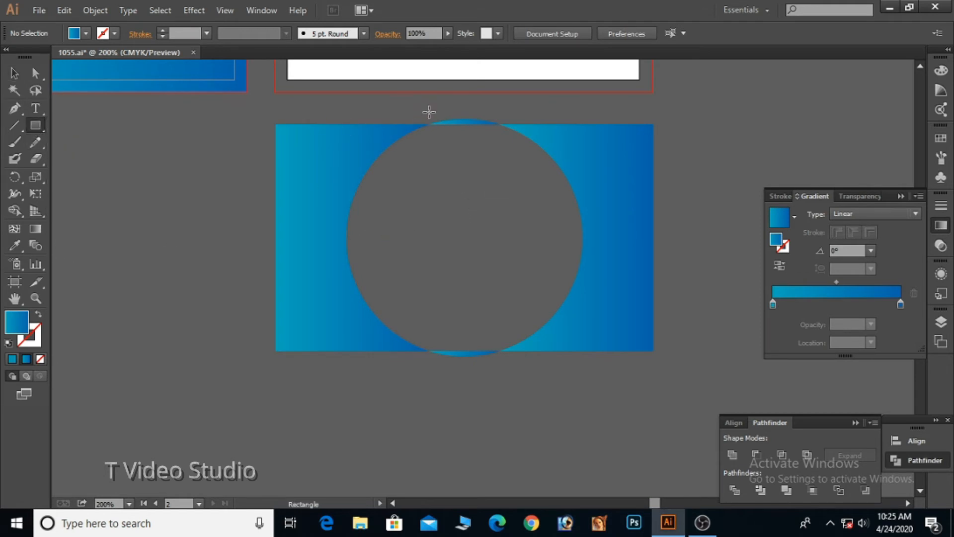
mouse_move(430, 108)
left_mouse_down()
mouse_move(492, 294)
mouse_move(500, 389)
left_mouse_up()
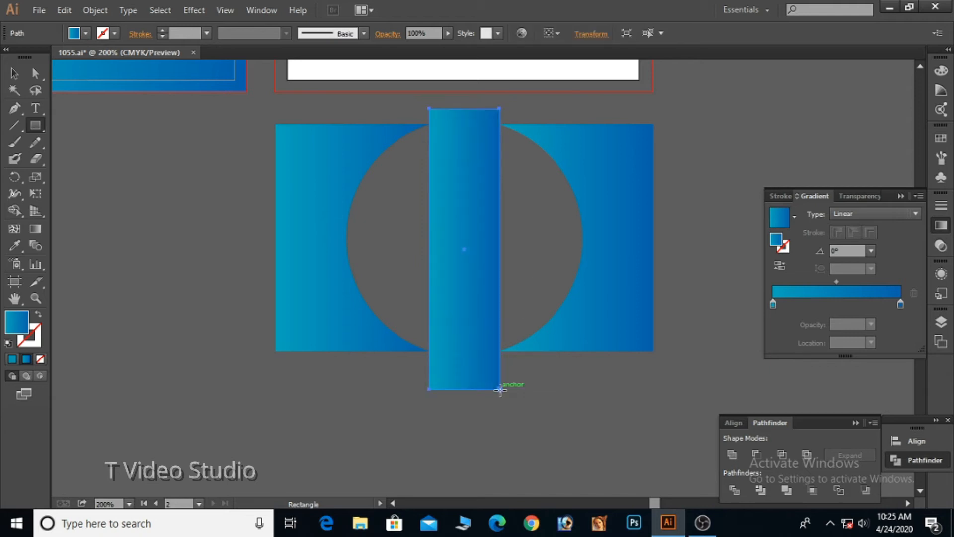
left_click(14, 73)
Select the cut-out shape with the vertical rectangle and merge the regions along the middle strip using the Shape Builder tool.
key("ctrl+a")
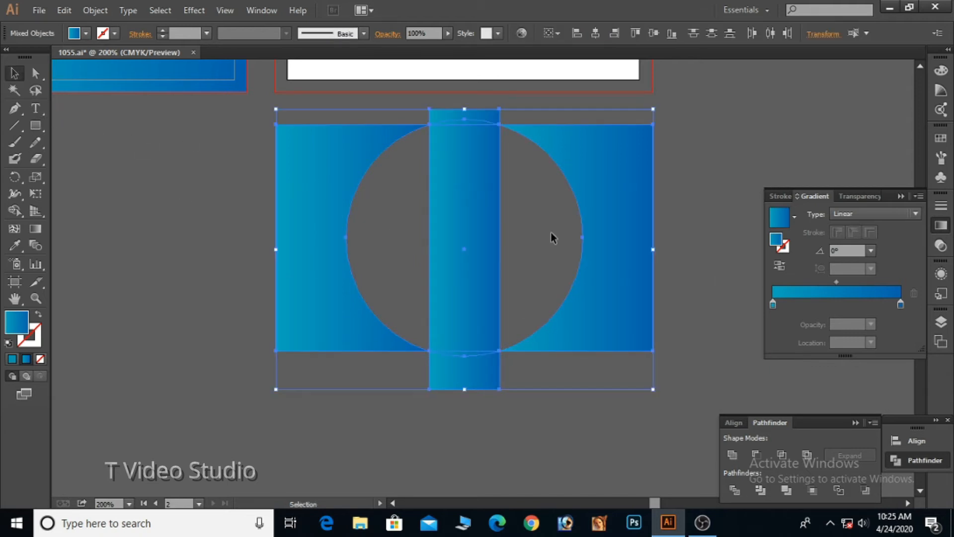
left_click(14, 210)
left_click_drag(467, 365, 480, 188)
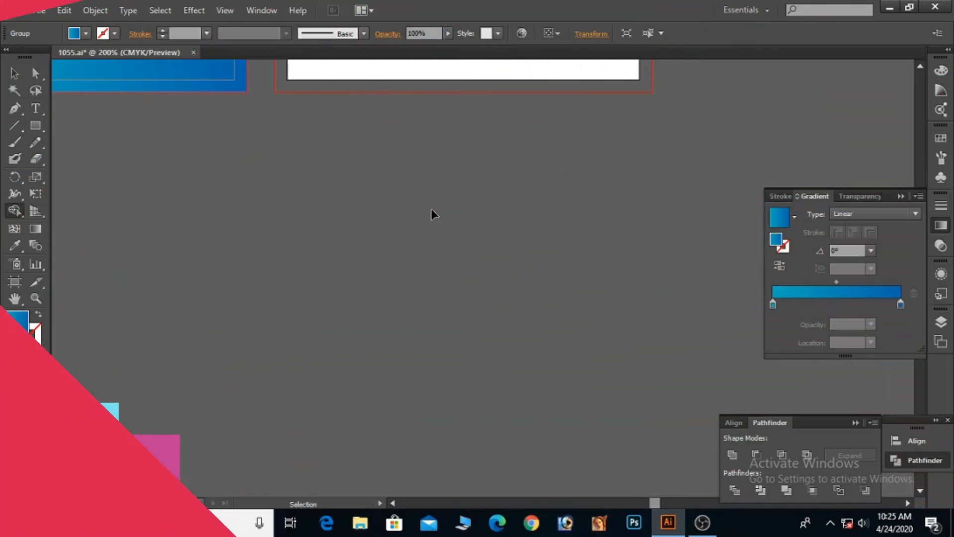
left_click(15, 74)
left_click(542, 209)
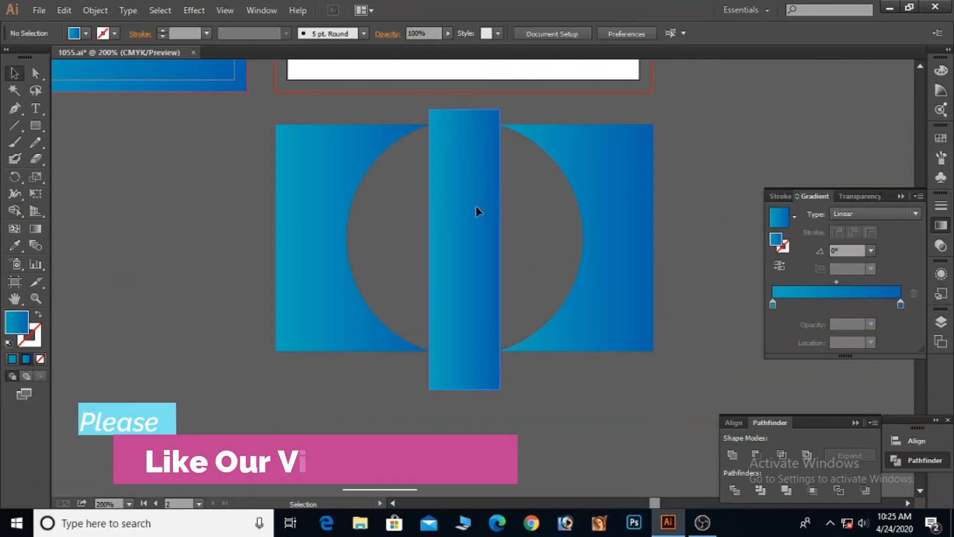
Ungroup the shape and delete the middle strip, leaving only the two curved side pieces.
right_click(477, 211)
left_click(507, 288)
left_click(463, 323)
key("Delete")
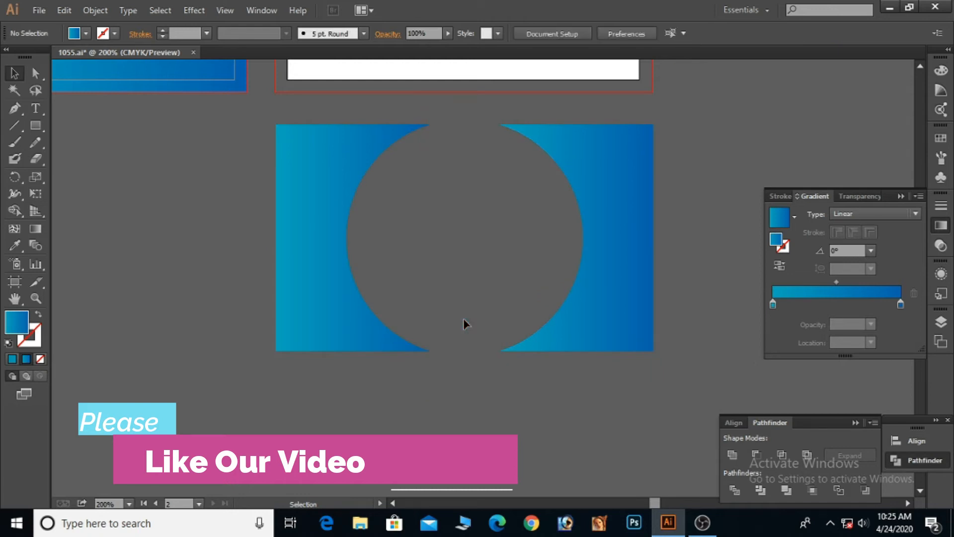
Move the two curved gradient side pieces together from below the artboard up onto the second card, aligned with its bleed edges.
left_click_drag(590, 262, 591, 262)
key("ctrl+minus")
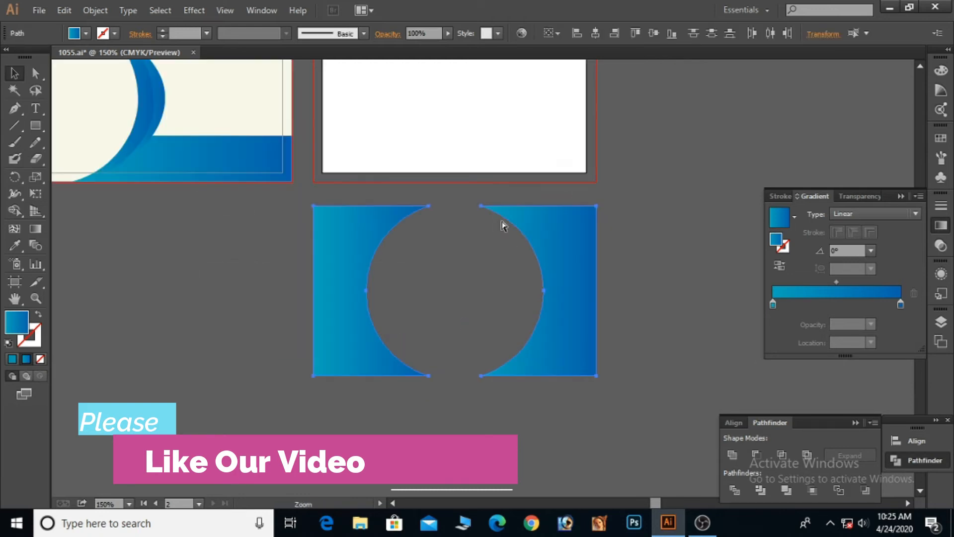
left_click_drag(411, 195, 453, 366)
left_click_drag(594, 385, 596, 205)
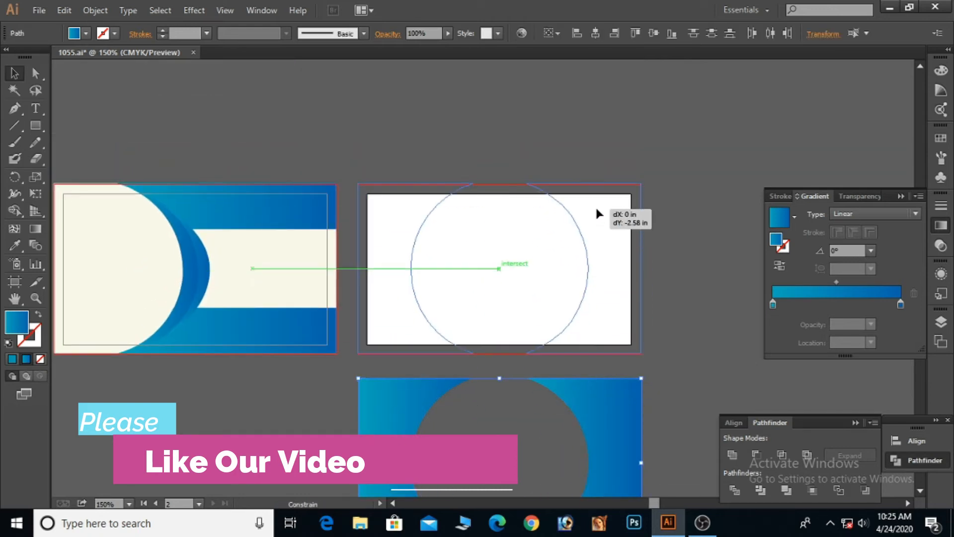
left_click(693, 156)
left_click_drag(596, 281, 609, 236)
Draw a rectangle covering the second card's full bleed area and send it behind the side shapes.
left_click(36, 125)
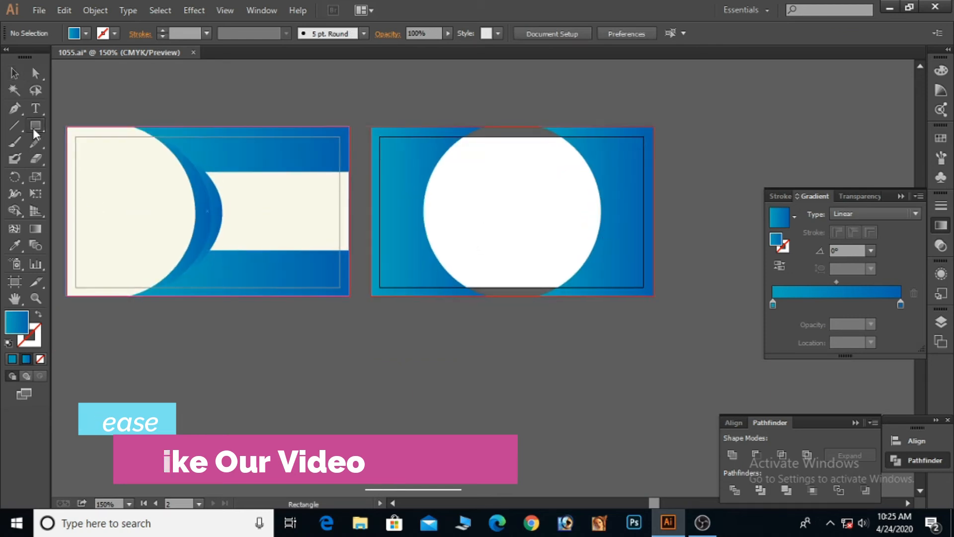
left_click_drag(369, 126, 654, 295)
key("v")
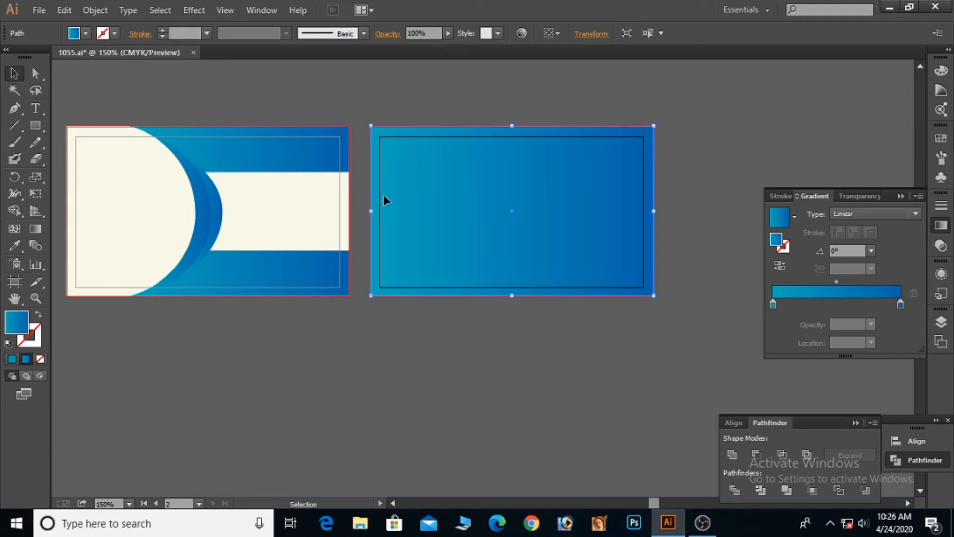
right_click(383, 198)
mouse_move(492, 397)
left_click(585, 444)
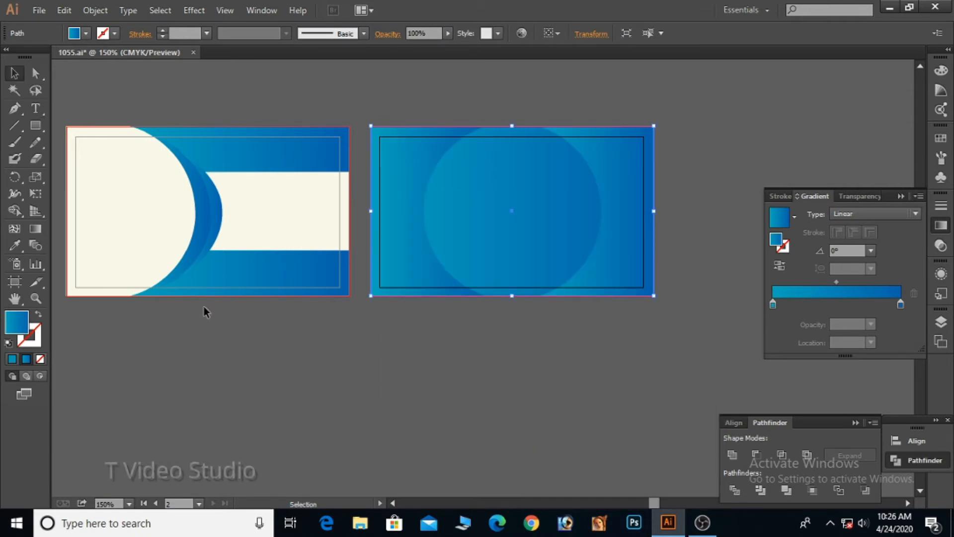
Fill the second card's background rectangle with the cream colour sampled from the first card, then deselect it.
left_click(15, 244)
left_click(104, 221)
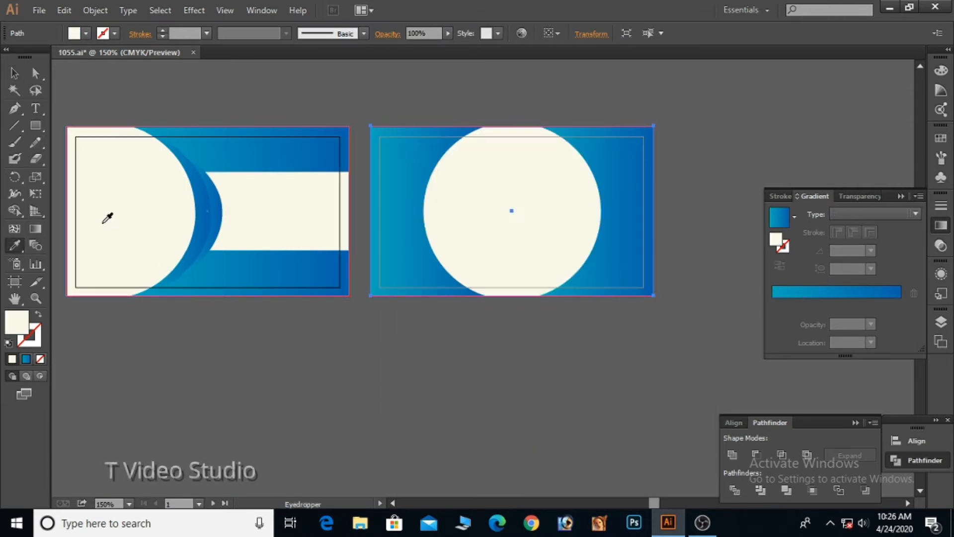
left_click(15, 74)
left_click(178, 65)
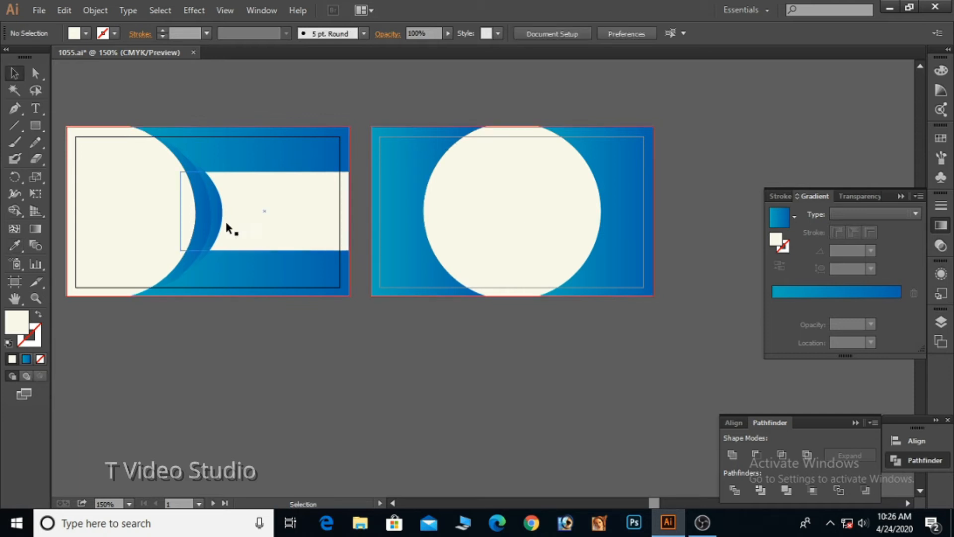
Copy the first card's crescent group to the right edge of the cream circle on the second card.
left_click(207, 219)
left_click_drag(200, 217, 609, 208)
left_click_drag(517, 121, 688, 366)
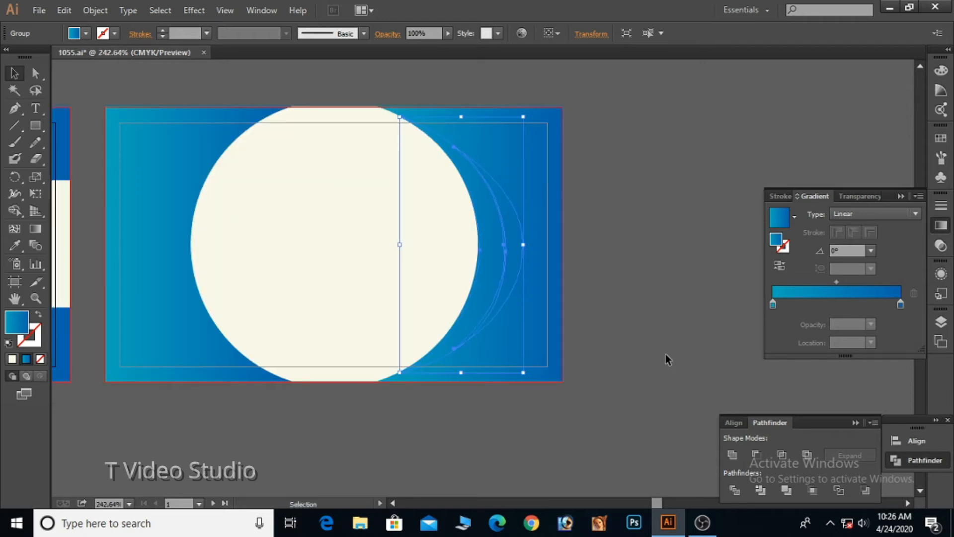
Lock the second card's background and side shapes, and bring the copied crescent group to the front.
left_click_drag(490, 257, 270, 240)
key("ctrl+z")
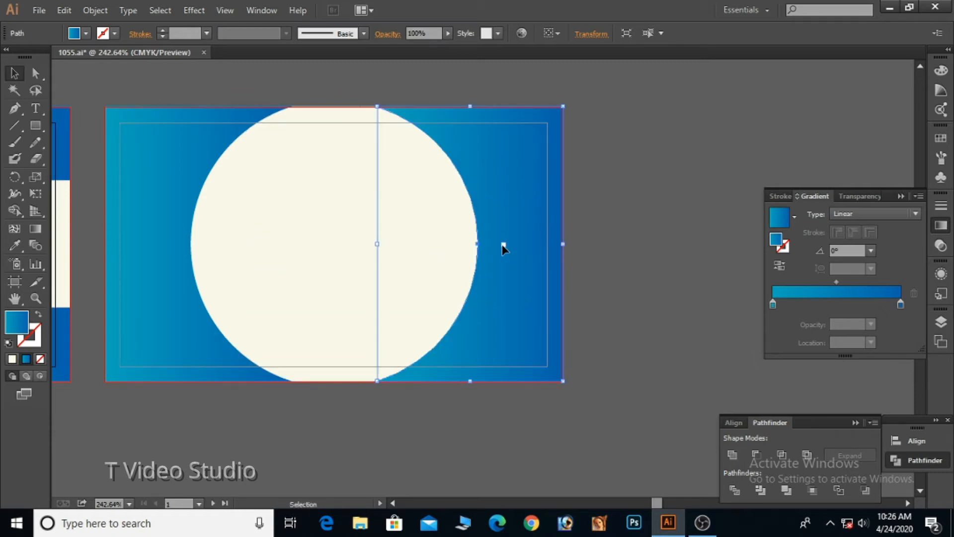
key("ctrl+2")
left_click_drag(677, 219, 484, 251)
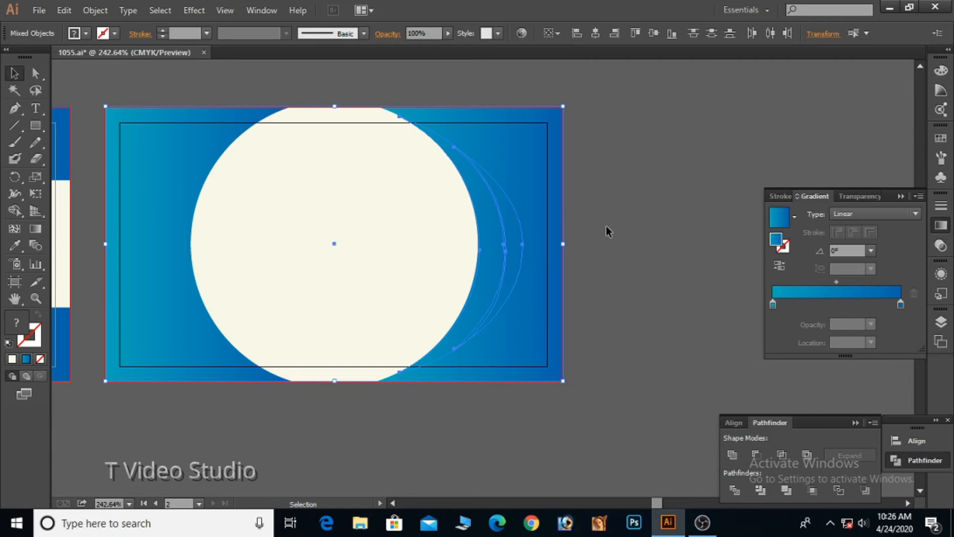
key("ctrl+2")
left_click_drag(598, 102, 533, 150)
key("ctrl+2")
left_click_drag(659, 174, 198, 241)
right_click(496, 246)
mouse_move(621, 360)
left_click(681, 364)
key("ctrl+shift+a")
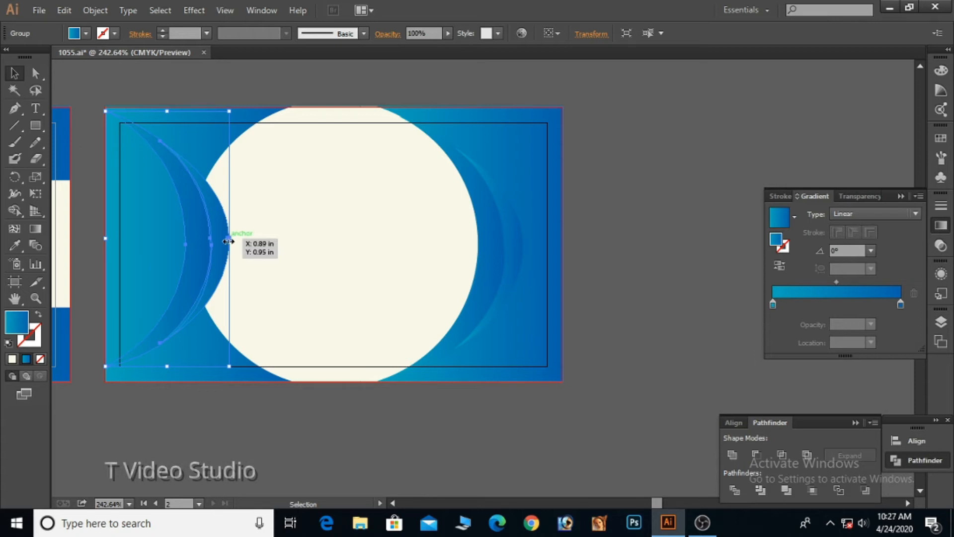
Place a mirrored copy of the crescents on the left side and nudge it flush against the cream circle's edge.
left_click_drag(228, 241, 170, 234)
key("Right")
key("Right")
key("Right")
key("Right")
key("Right")
key("Down")
key("Down")
key("Down")
key("Down")
key("ctrl+shift+a")
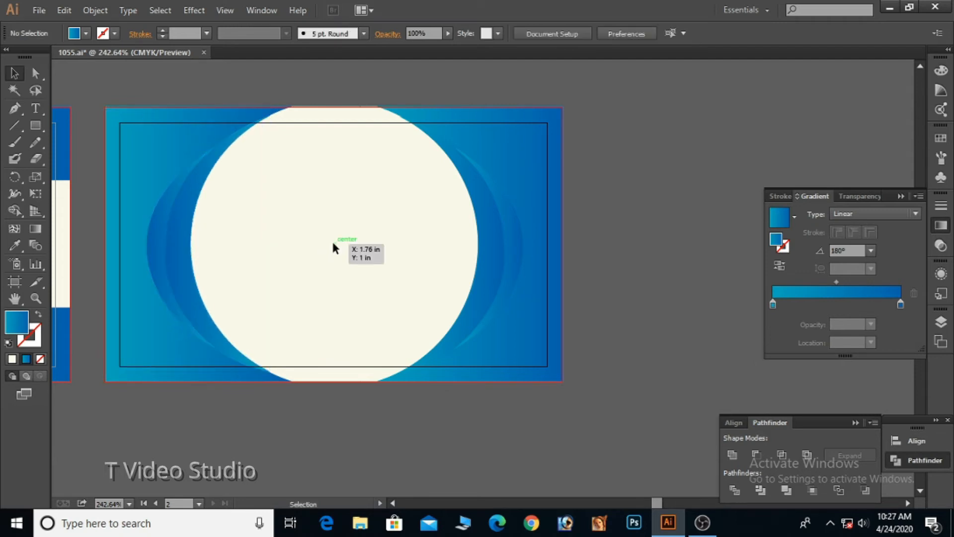
Darken the end colour of the second card's right crescent gradient by setting its black value to 32.91%.
left_click(334, 251, "ctrl+alt")
left_click(337, 254, "ctrl+alt")
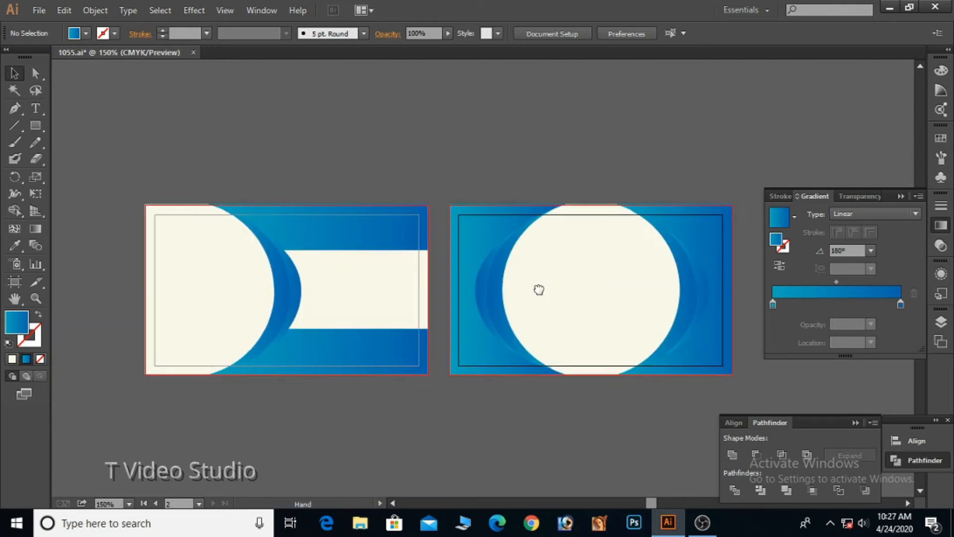
left_click_drag(545, 294, 529, 276)
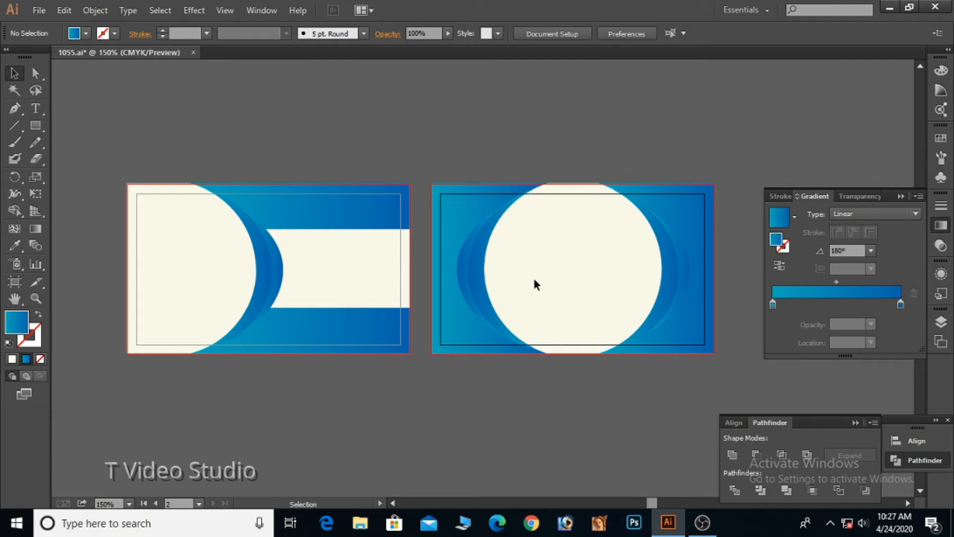
left_click(670, 280)
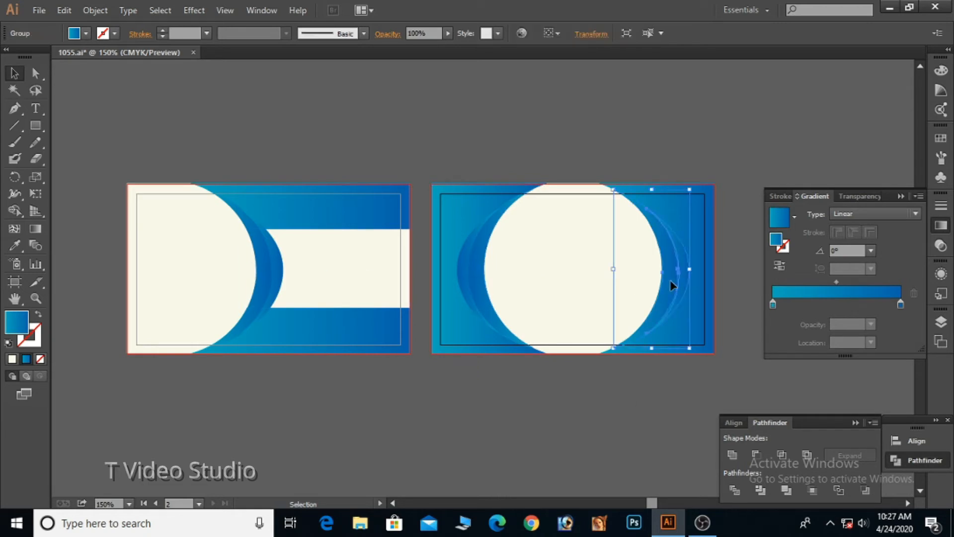
left_click(900, 305)
double_click(900, 304)
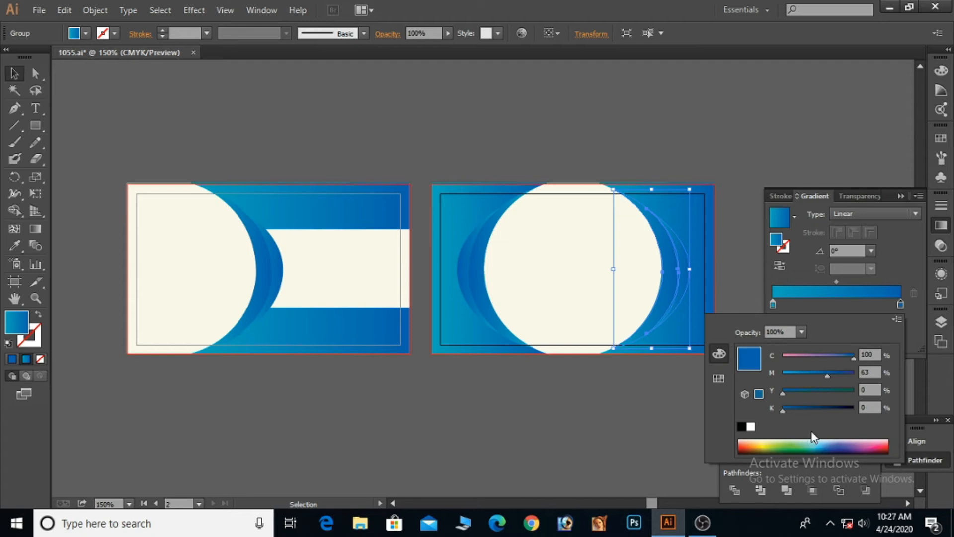
left_click(806, 407)
left_click(757, 150)
left_click(750, 142)
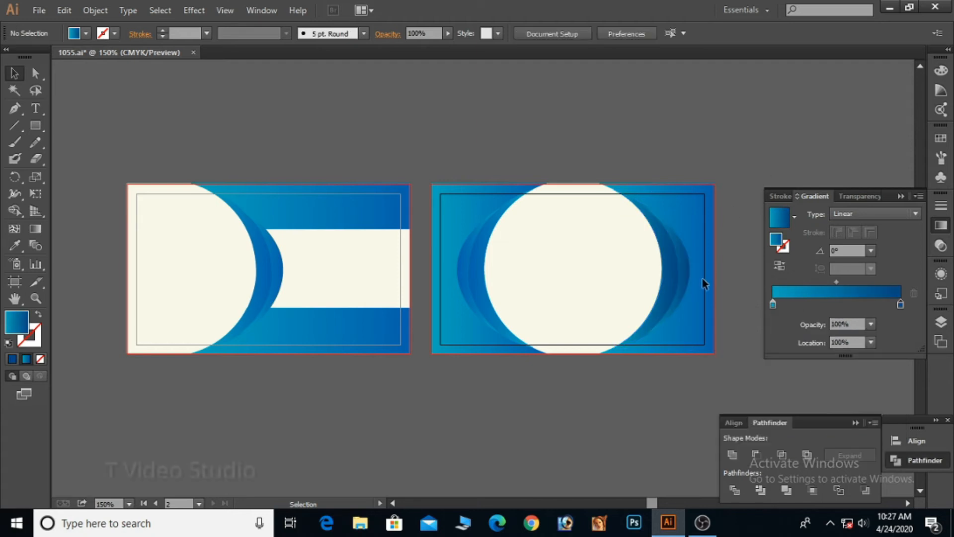
Try a greener end colour for the right crescent gradient by raising its yellow value.
left_click(679, 284)
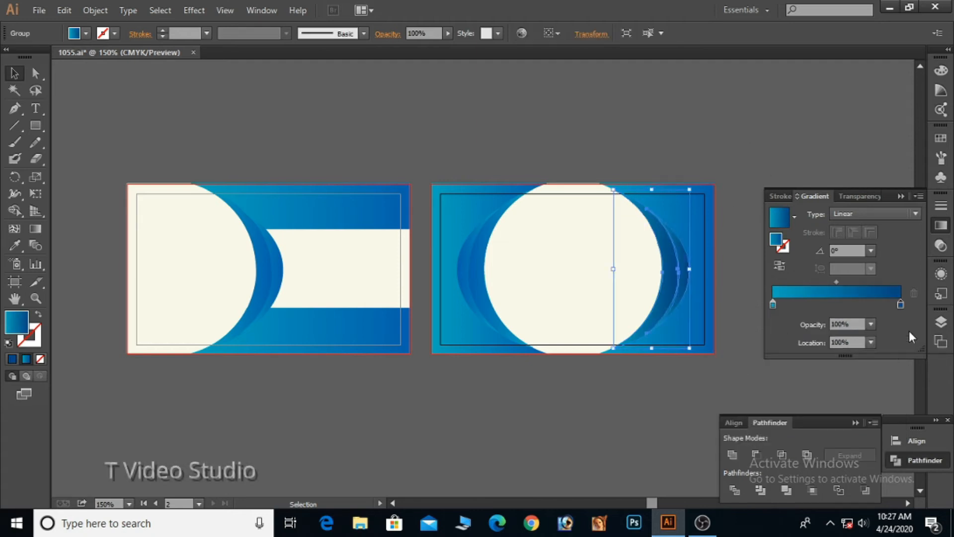
mouse_move(900, 305)
left_mouse_down()
mouse_move(907, 345)
mouse_move(907, 306)
left_mouse_up()
double_click(900, 305)
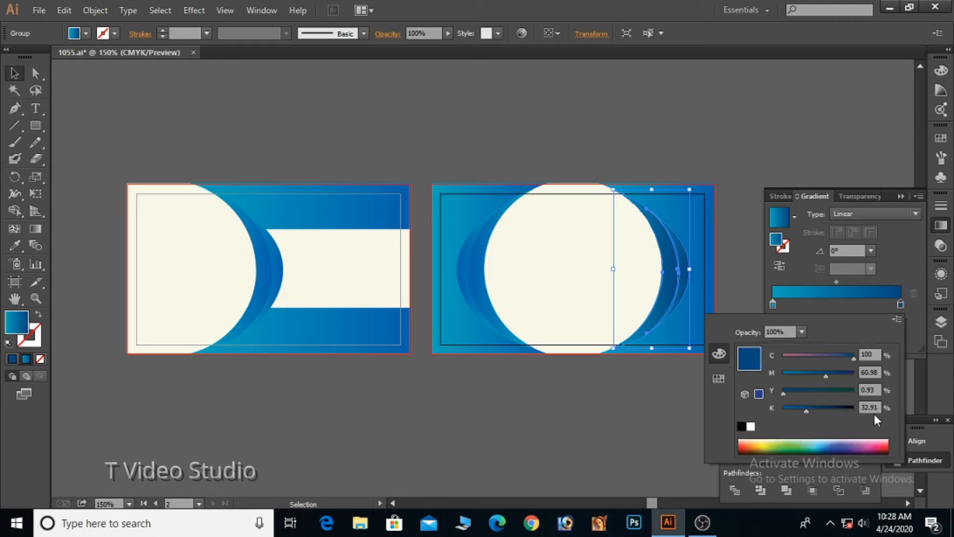
left_click_drag(821, 389, 830, 388)
left_click(610, 401)
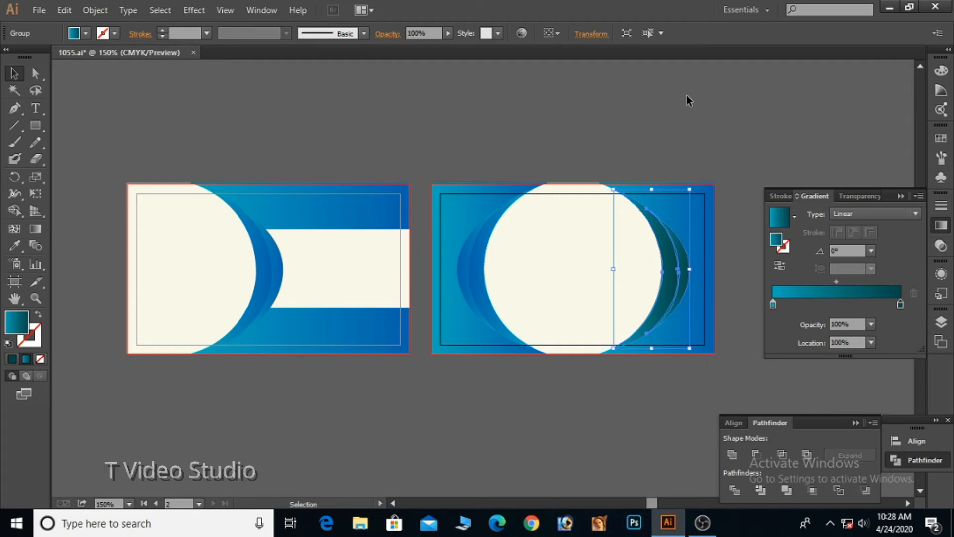
left_click(687, 129)
Set the magenta value of the right crescent gradient's end colour to 97% for a dark navy tone.
left_click(676, 269)
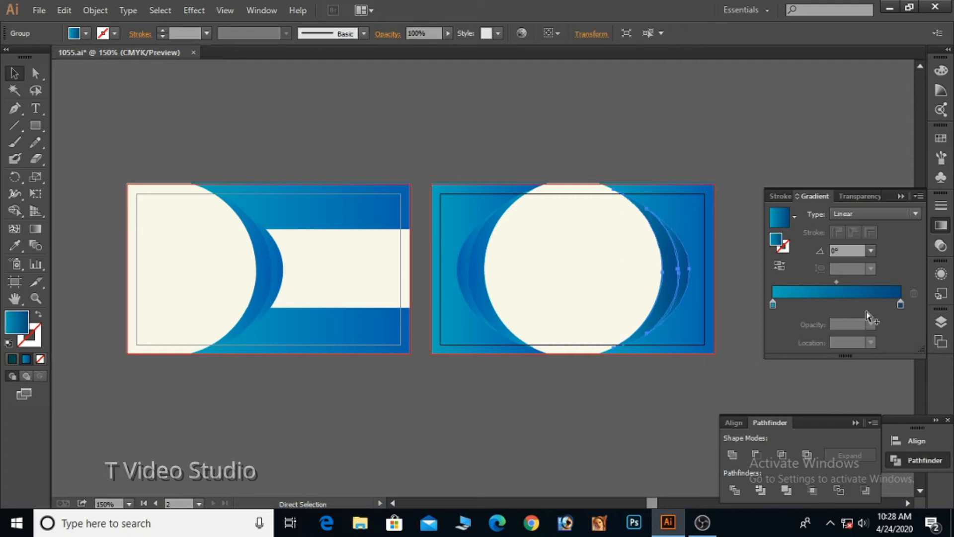
double_click(900, 305)
left_click_drag(837, 372, 851, 377)
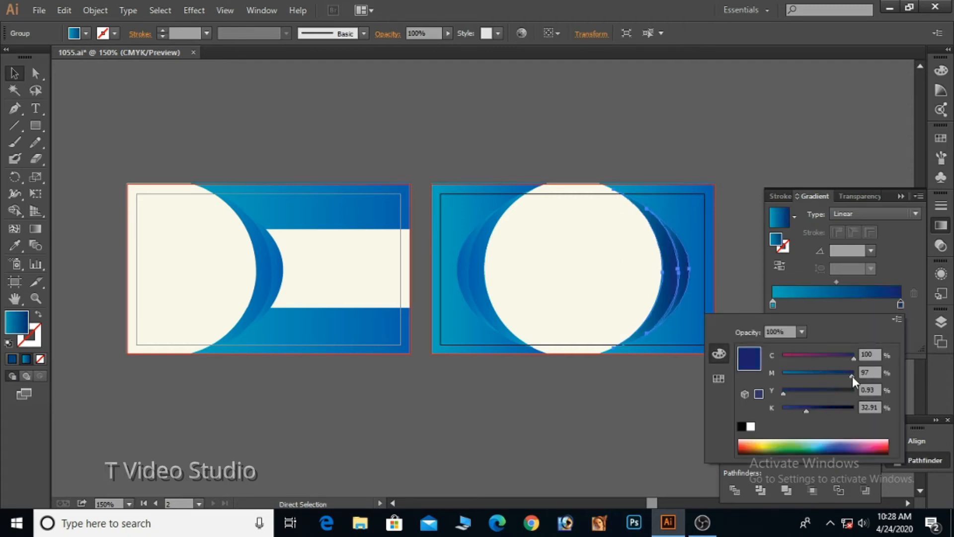
left_click(659, 384)
left_click(657, 109)
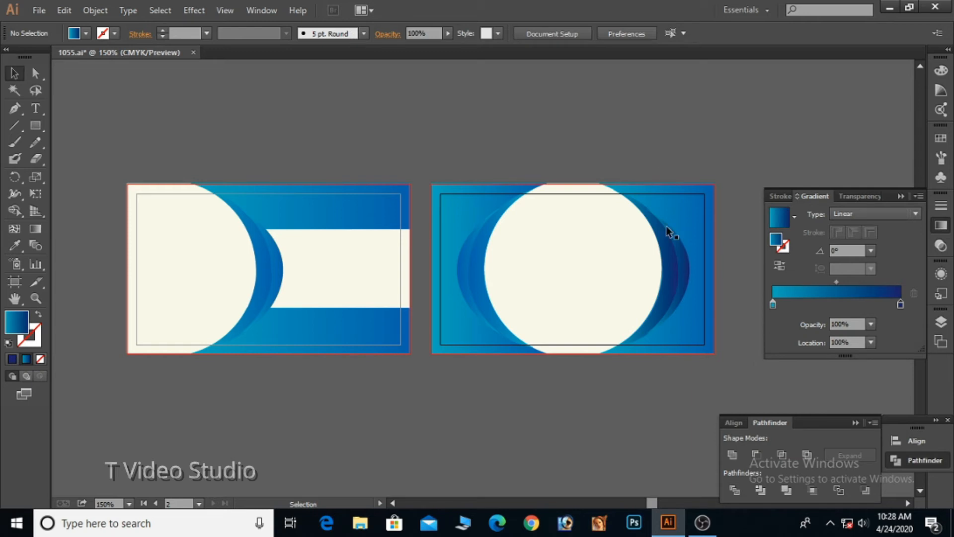
Apply the right crescents' navy gradient to the left crescents on the second card using the Eyedropper.
left_click(484, 270)
key("i")
left_click(675, 280)
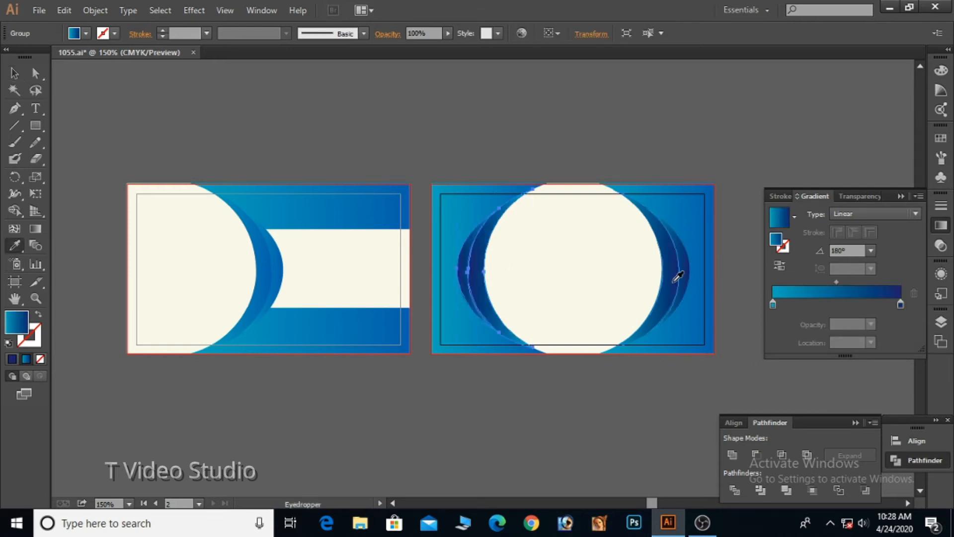
left_click(15, 72)
left_click(132, 109)
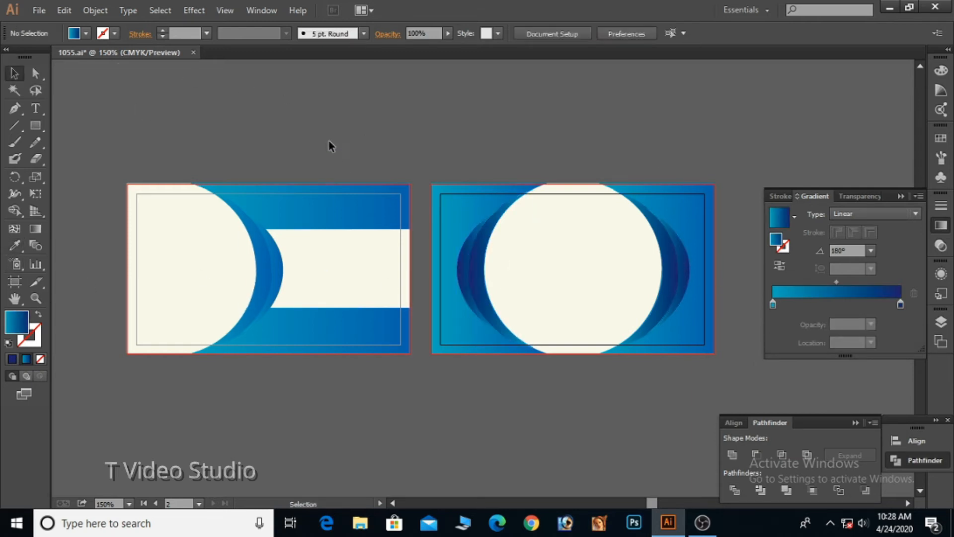
Apply the same navy gradient to the first card's crescents by sampling the second card's left crescents.
left_click(256, 260)
left_click(14, 245)
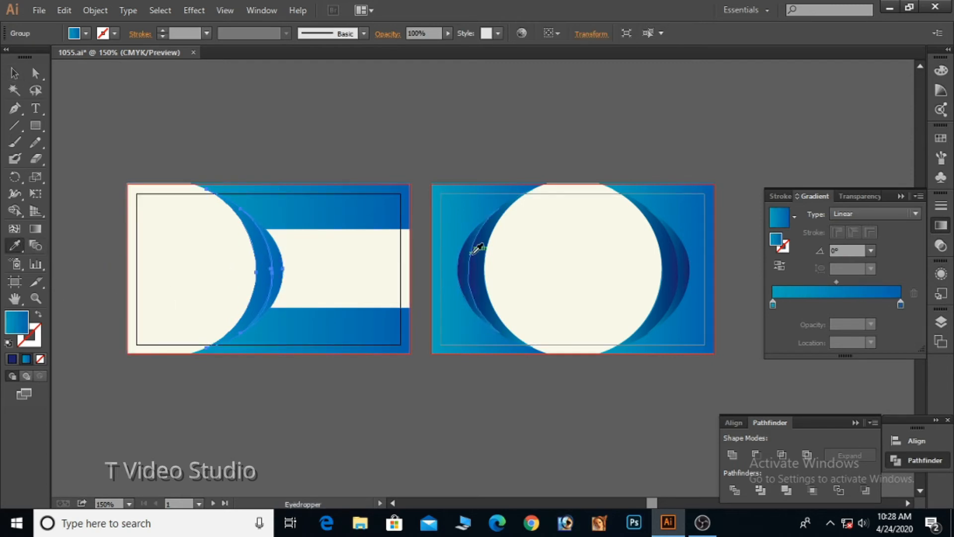
left_click(477, 248)
key("v")
left_click(149, 113)
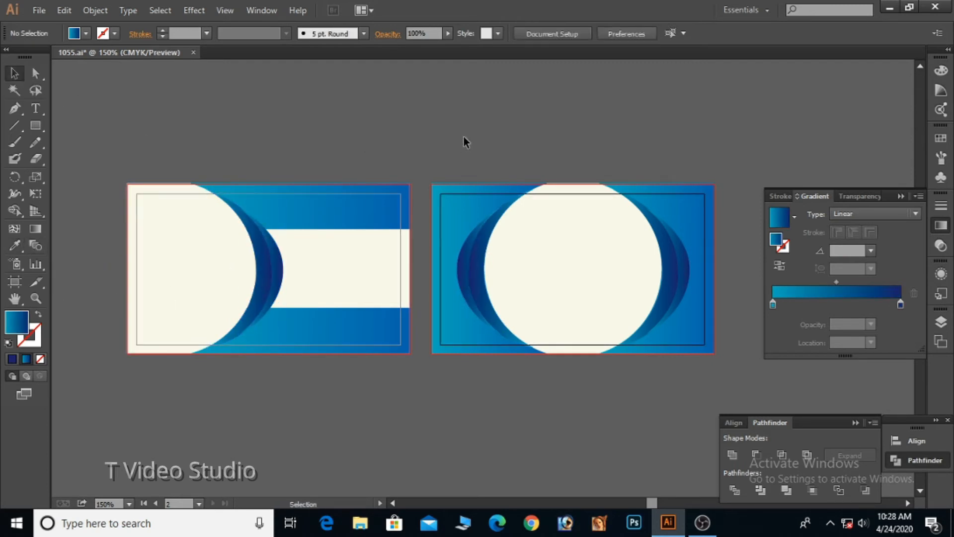
Collapse the Pathfinder panel and save the business card document.
key("a")
left_click(855, 423)
key("v")
key("ctrl+s")
Copy the red rounded TVS logo from the recent file all logo design channel.ai, close that file and paste it into the card document.
left_click(38, 9)
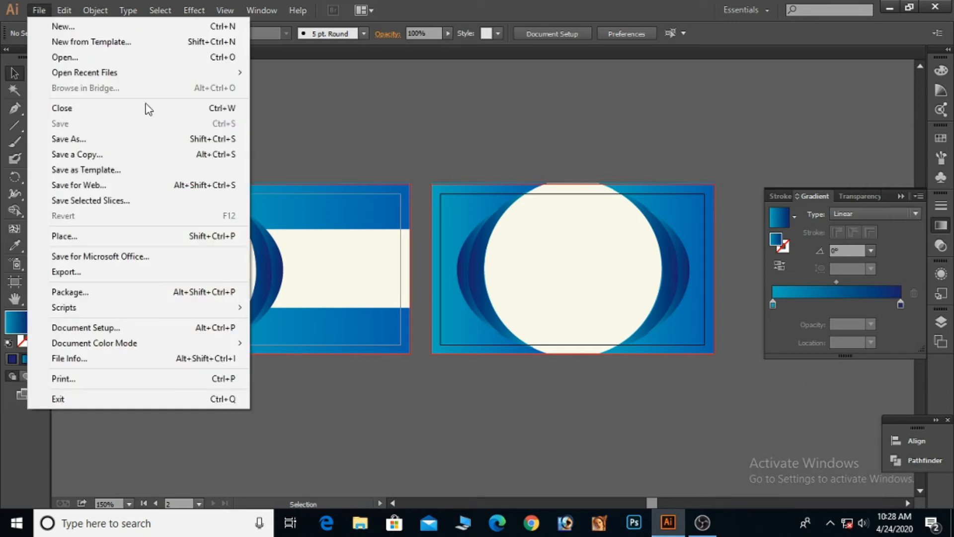
mouse_move(147, 69)
left_click(313, 101)
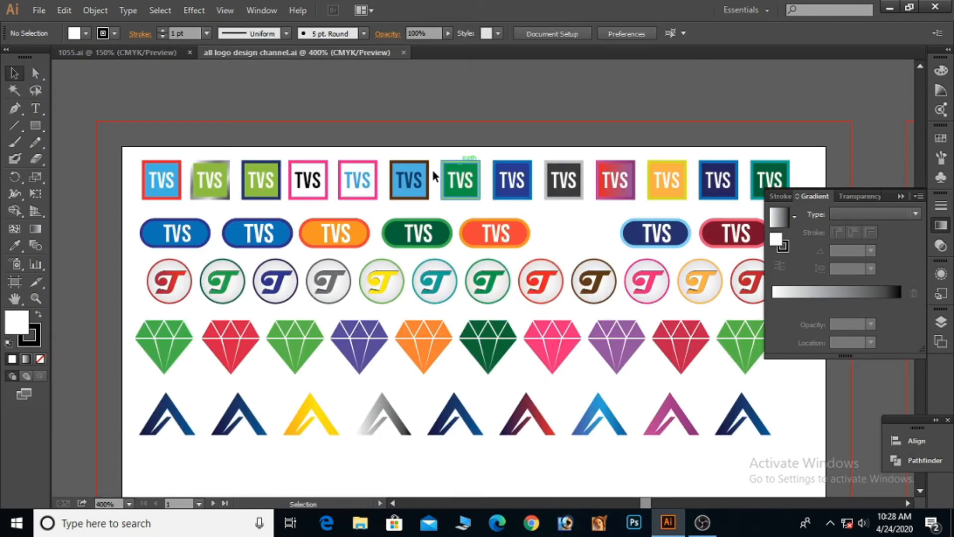
left_click(495, 234)
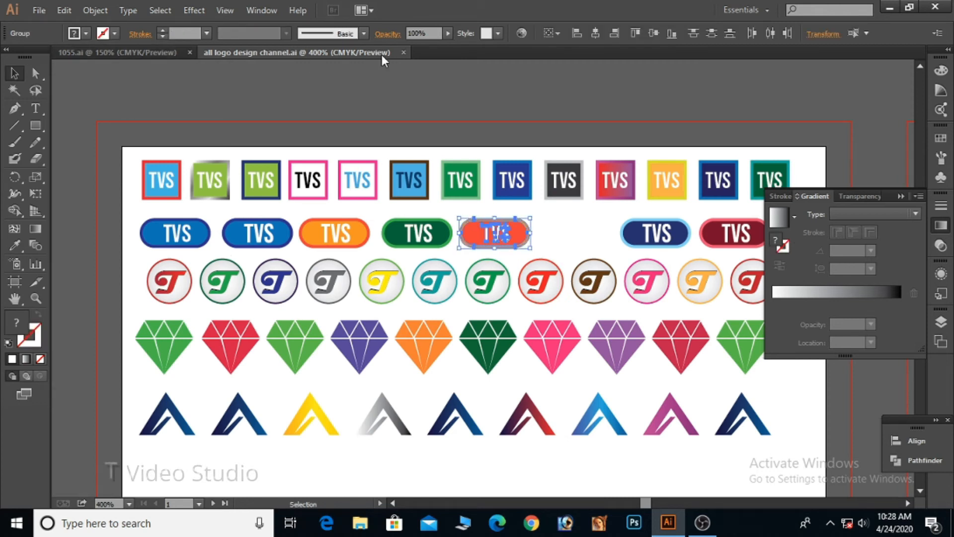
left_click(404, 51)
key("ctrl+v")
Move the TVS logo into the upper part of the second card's cream circle and lock the artwork behind it.
left_click_drag(486, 280, 575, 236)
left_click_drag(479, 131, 547, 344)
key("ctrl+2")
left_click_drag(549, 214, 597, 246)
left_click(585, 159)
left_click_drag(716, 381, 716, 381)
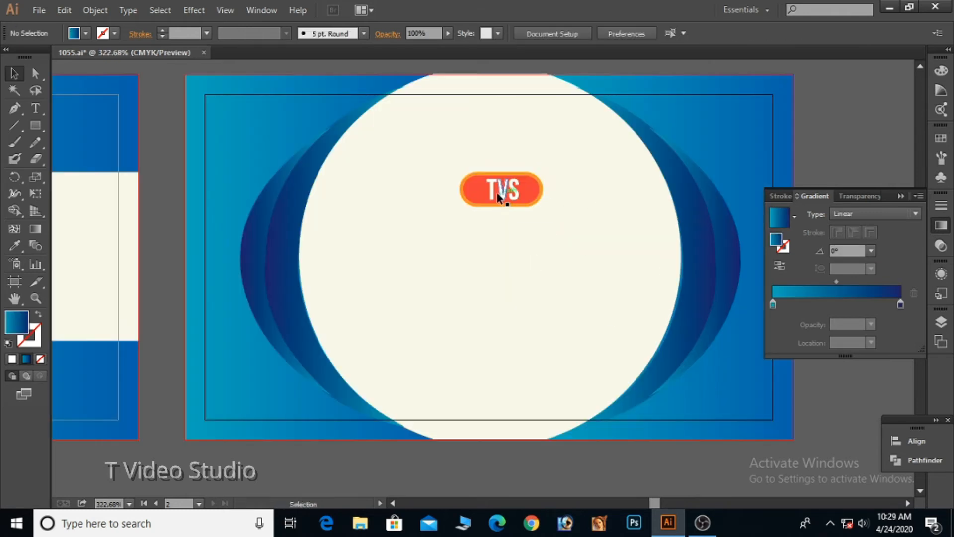
Nudge the TVS logo slightly left toward the vertical centre line of the cream circle.
left_click(493, 186)
left_click_drag(478, 164, 526, 201)
key("Left")
key("Left")
key("Left")
key("Left")
left_click(552, 271)
Nudge the TVS logo up toward the top of the cream circle and scale it down slightly.
left_click_drag(426, 160, 532, 219)
key("Up")
key("Up")
key("Up")
key("Up")
key("Up")
key("Up")
key("Up")
key("Up")
key("Up")
key("Up")
key("Up")
key("Up")
key("Up")
key("Up")
key("Up")
key("Up")
key("Up")
key("Up")
key("Right")
key("Up")
key("Up")
key("Up")
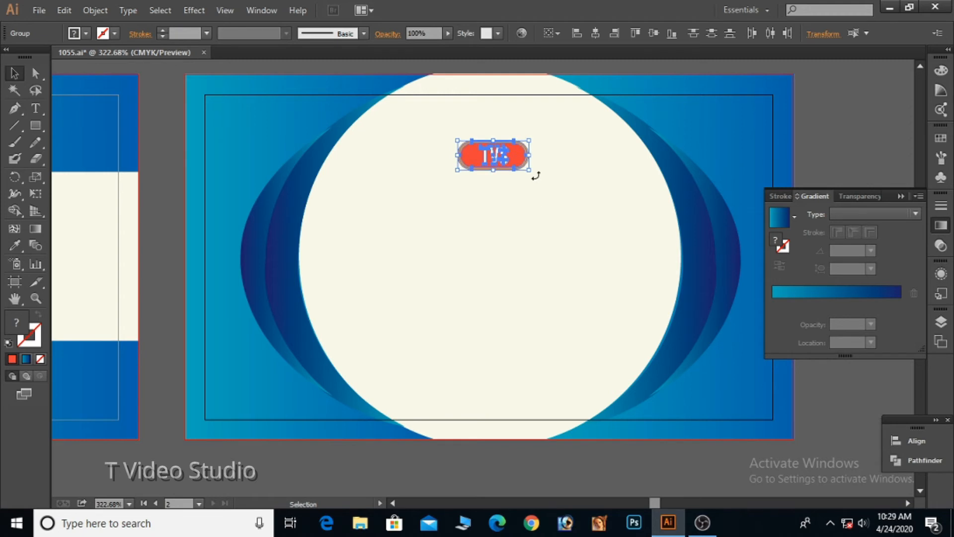
left_click_drag(528, 168, 523, 165)
left_click(531, 229)
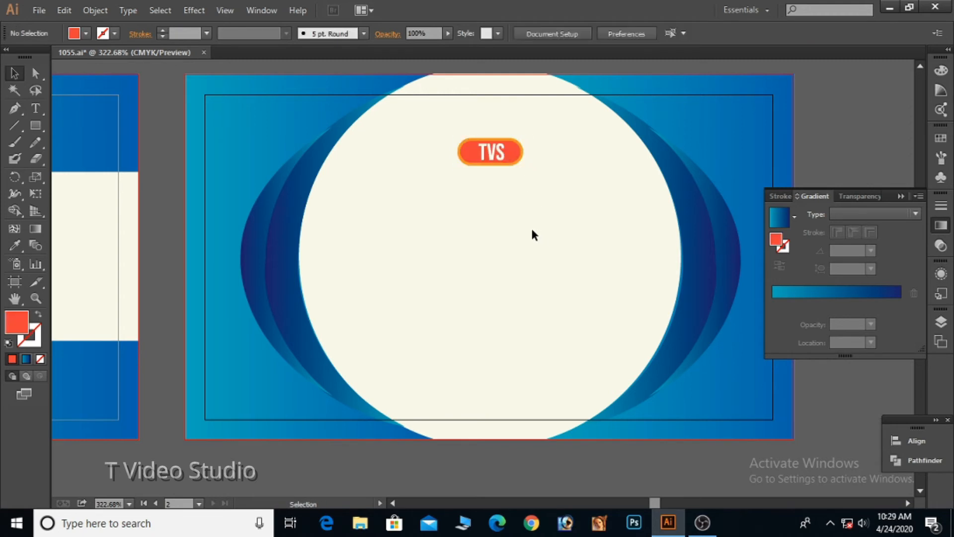
Open the recent file Symbol All.ai, copy its block of contact details and icons, and return to 1055.ai.
left_click_drag(501, 208, 501, 208)
left_click(501, 207)
left_click(39, 10)
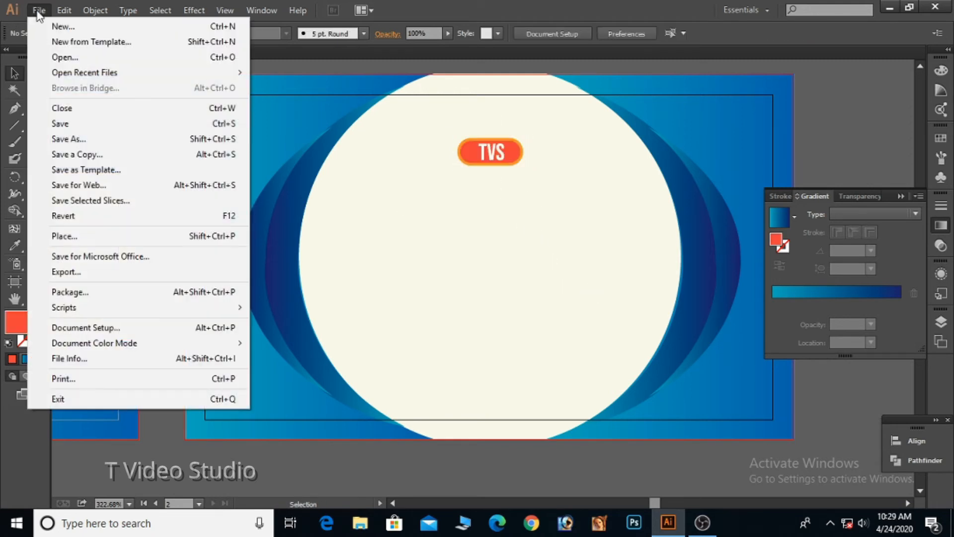
mouse_move(219, 73)
left_click(316, 118)
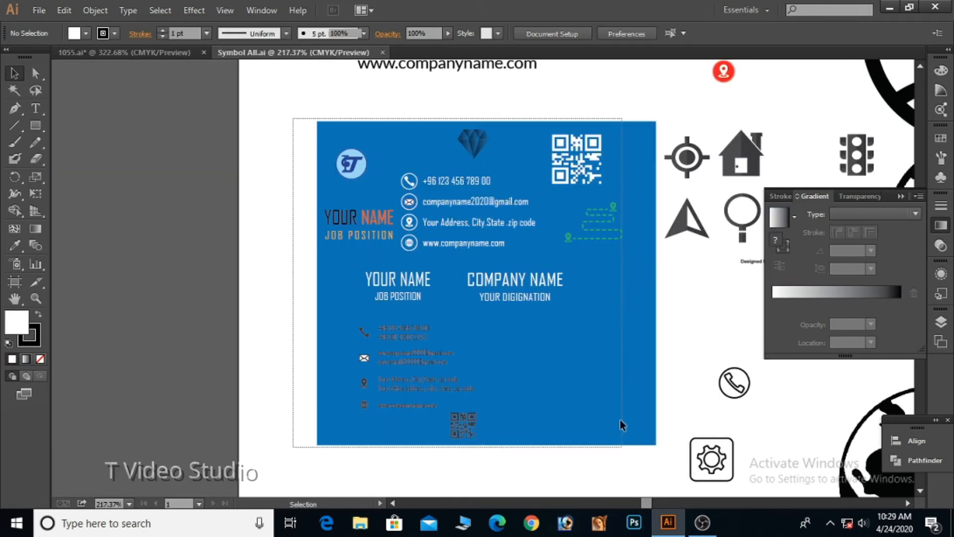
left_click(127, 52)
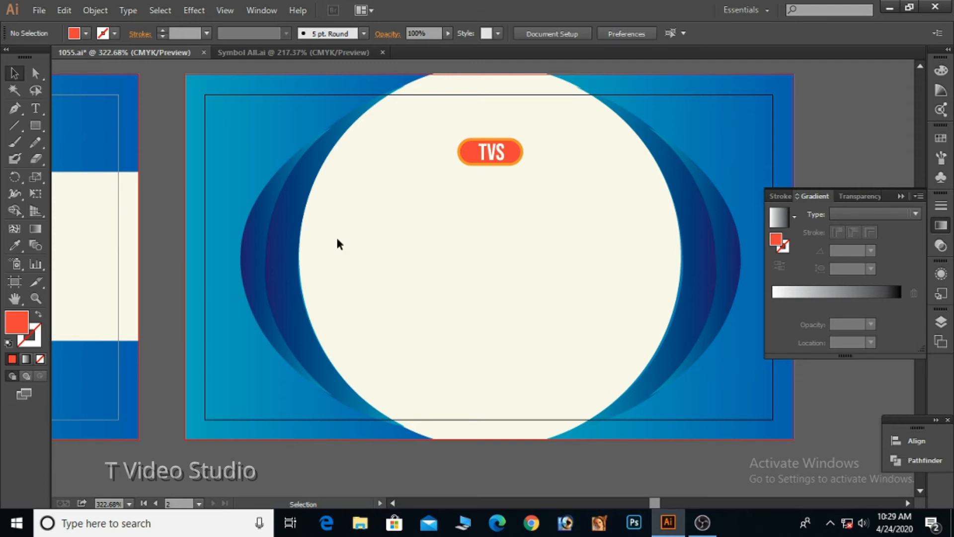
Paste the copied contact details and icons into the card document and move them below the cards.
left_click(66, 10)
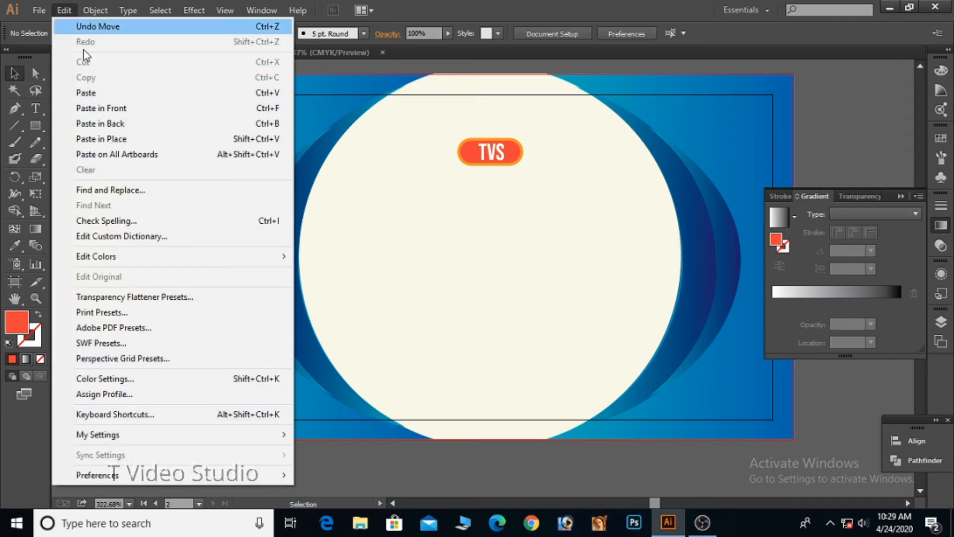
left_click(117, 92)
scroll(532, 240, "down", 4)
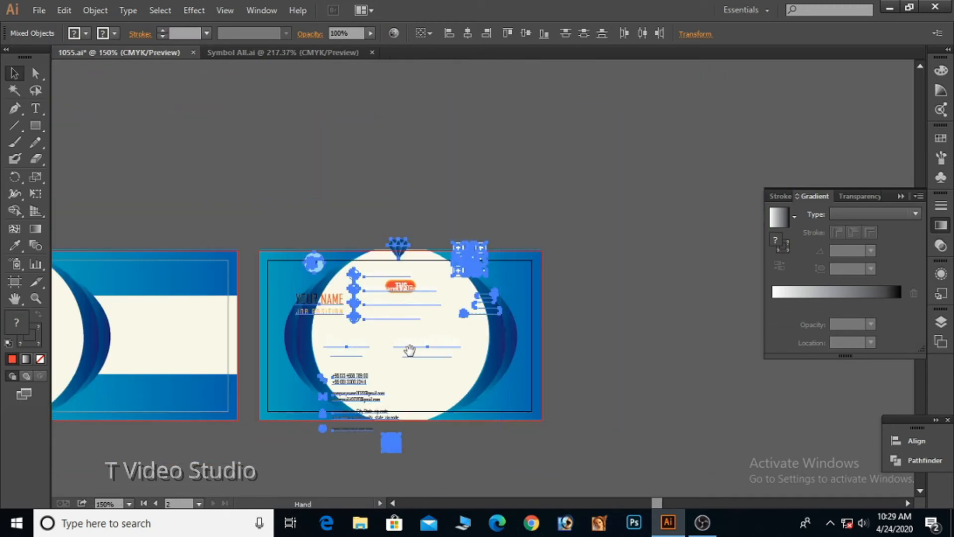
left_click_drag(572, 115, 496, 338)
Move the COMPANY NAME text into the second card's cream circle below the logo and set its font to Bebas Neue Regular.
left_click_drag(480, 428, 531, 160)
left_click(518, 35)
type("b")
key("Down")
key("Down")
key("Down")
key("Return")
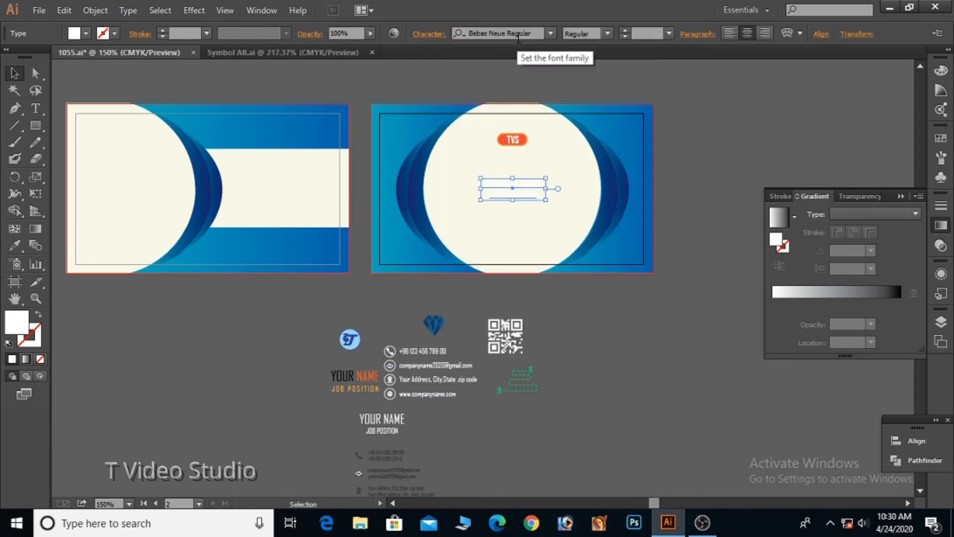
Change the fill colour of the COMPANY NAME text block to black, 000000.
double_click(18, 330)
left_click_drag(528, 333, 535, 410)
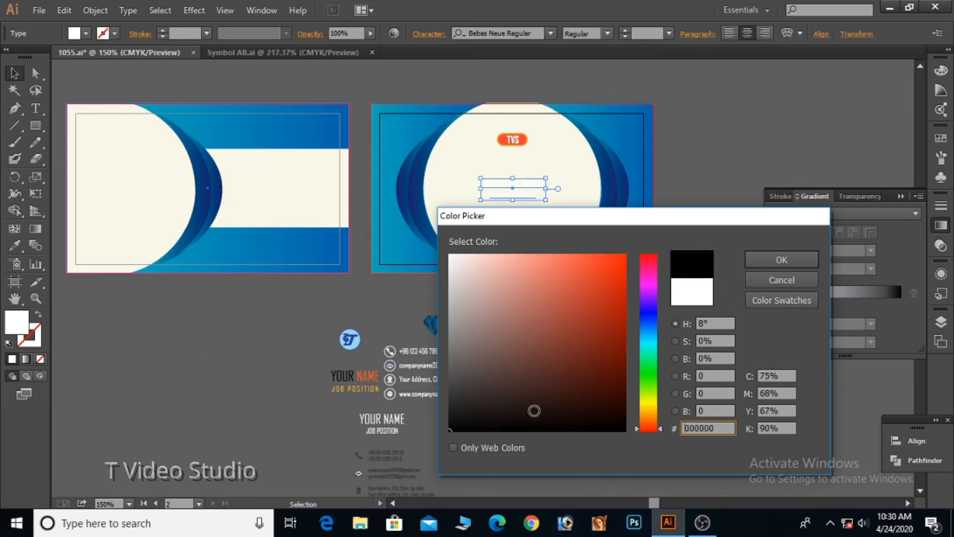
left_click(759, 257)
left_click(701, 243)
Nudge the TVS logo down until it sits just above the COMPANY NAME text.
left_click(501, 141)
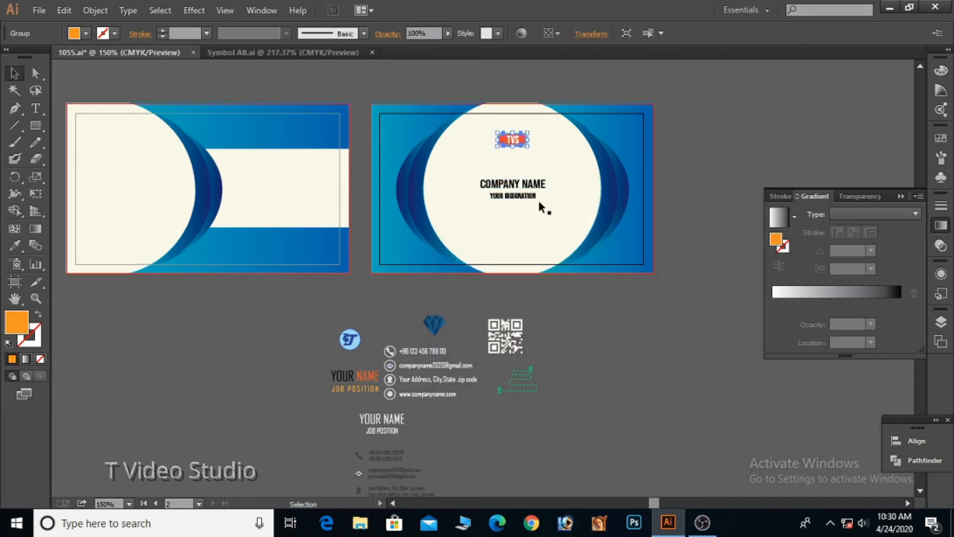
left_click_drag(477, 132, 537, 171)
key("Down")
key("Down")
key("Down")
key("Down")
key("Down")
key("Down")
key("Down")
key("Down")
key("Down")
key("Down")
key("Down")
key("Down")
key("Down")
key("Down")
key("Down")
key("Down")
key("Down")
key("Down")
key("Down")
key("Down")
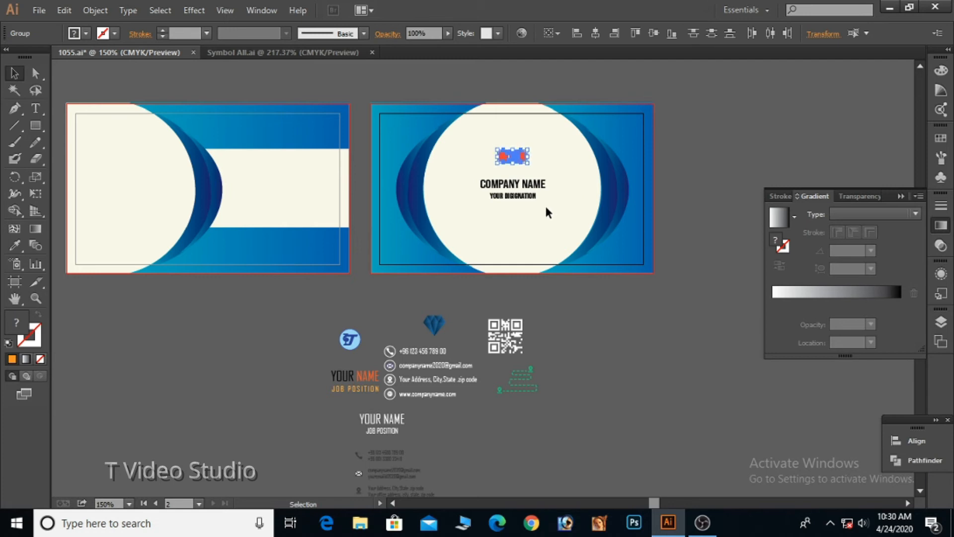
left_click(571, 323)
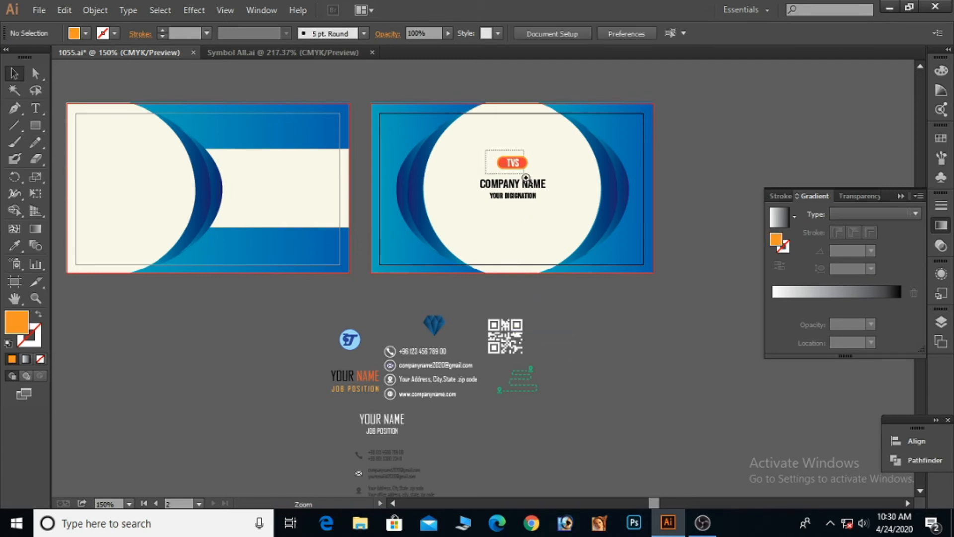
Ungroup the TVS logo so its parts can be recoloured separately.
left_click_drag(525, 178, 545, 183)
left_click(537, 256, "ctrl+alt")
left_click(541, 264, "ctrl+alt")
left_click(540, 263, "ctrl+alt")
left_click(541, 263, "ctrl+alt")
left_click(540, 264, "ctrl+alt")
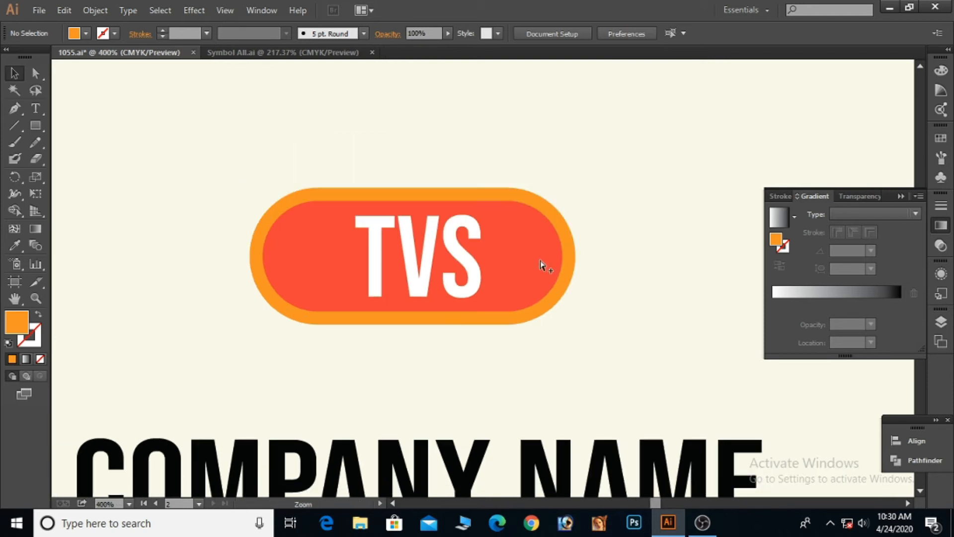
left_click_drag(469, 352, 471, 319)
left_click(411, 269)
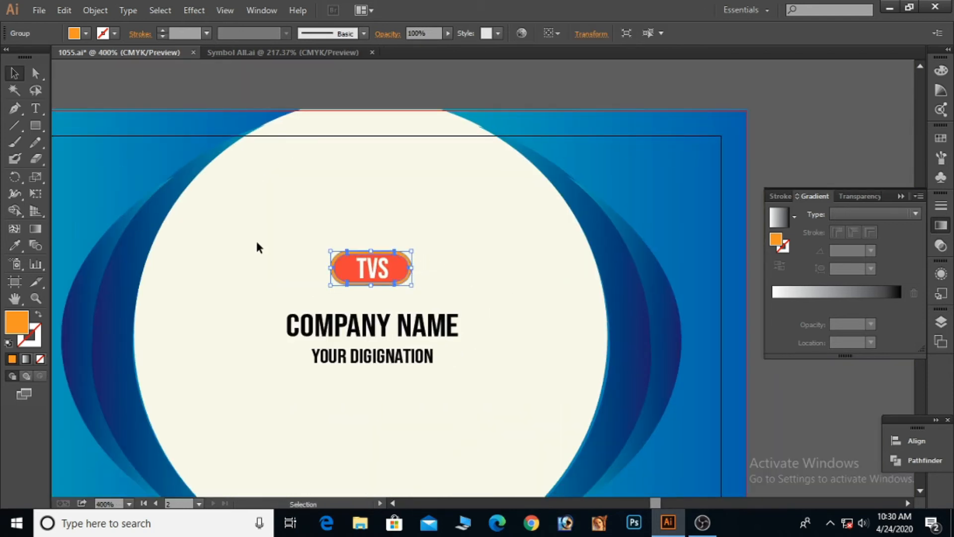
right_click(348, 263)
left_click(381, 348)
left_click(365, 215)
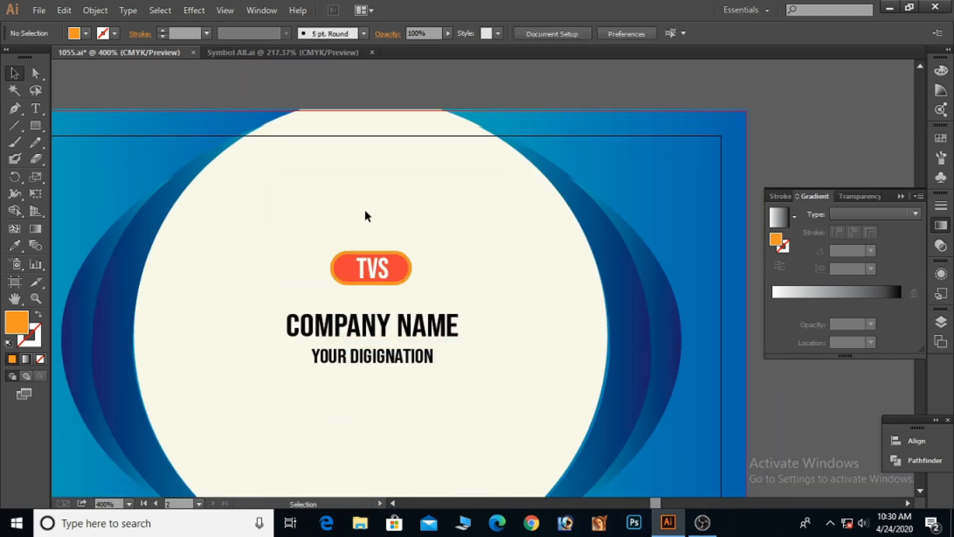
Apply the card background's blue gradient to the orange outer ring of the TVS logo with the Eyedropper.
left_click(383, 251)
left_click(14, 245)
left_click(96, 204)
left_click(15, 73)
left_click(180, 173)
left_click(338, 261)
left_click(14, 247)
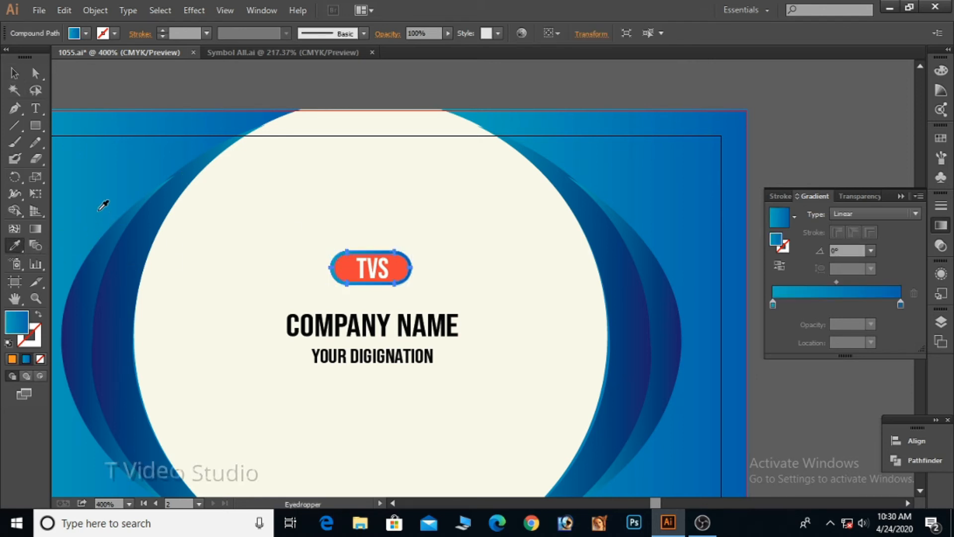
left_click(15, 73)
left_click(297, 228)
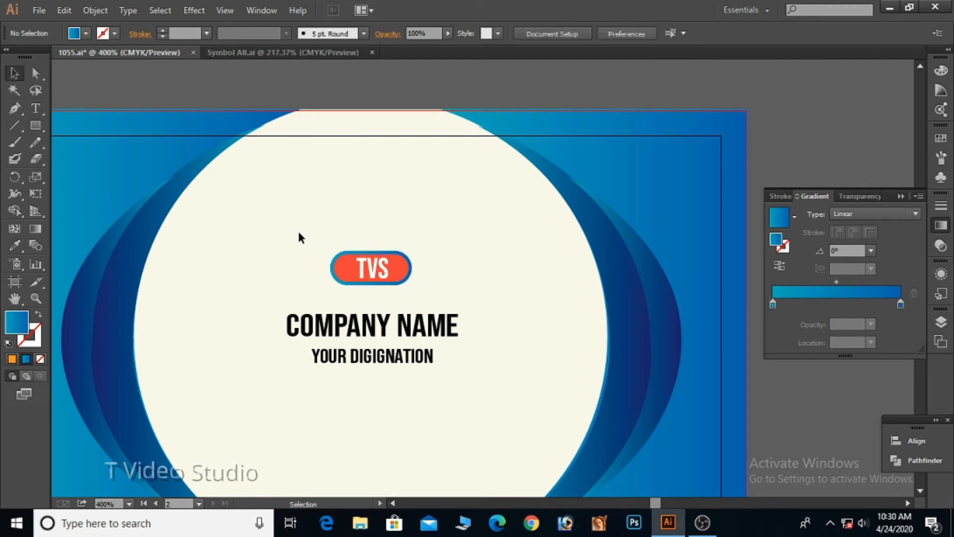
Fill the logo's red inner shape with the card background's blue gradient and reverse the gradient direction to 180°.
left_click(344, 266)
left_click(15, 244)
left_click(78, 210)
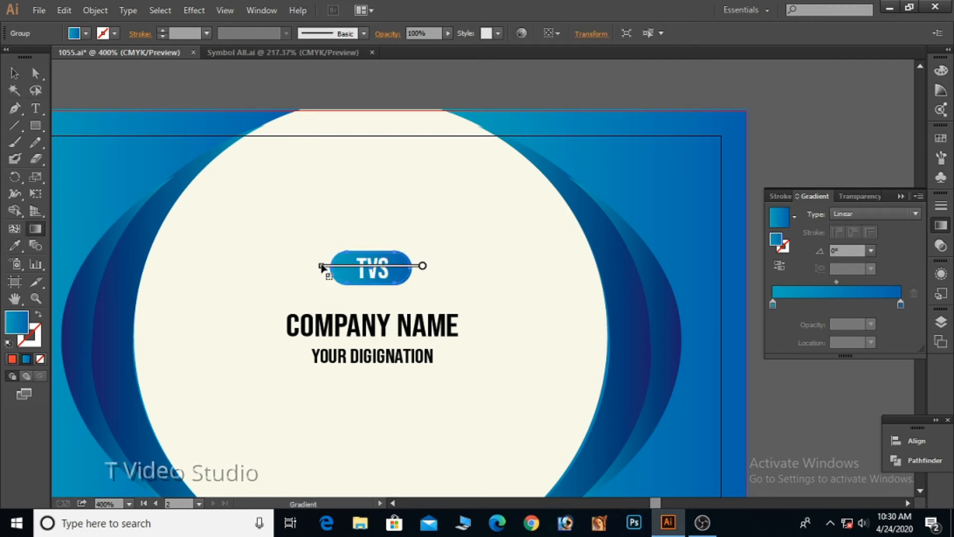
left_click(15, 73)
Group the TVS logo parts and nudge the logo slightly down toward the company name.
left_click_drag(315, 206, 432, 298)
key("ctrl+g")
left_click(449, 285)
left_click_drag(345, 228, 389, 288)
key("Down")
key("Down")
key("Down")
key("Down")
left_click(458, 309)
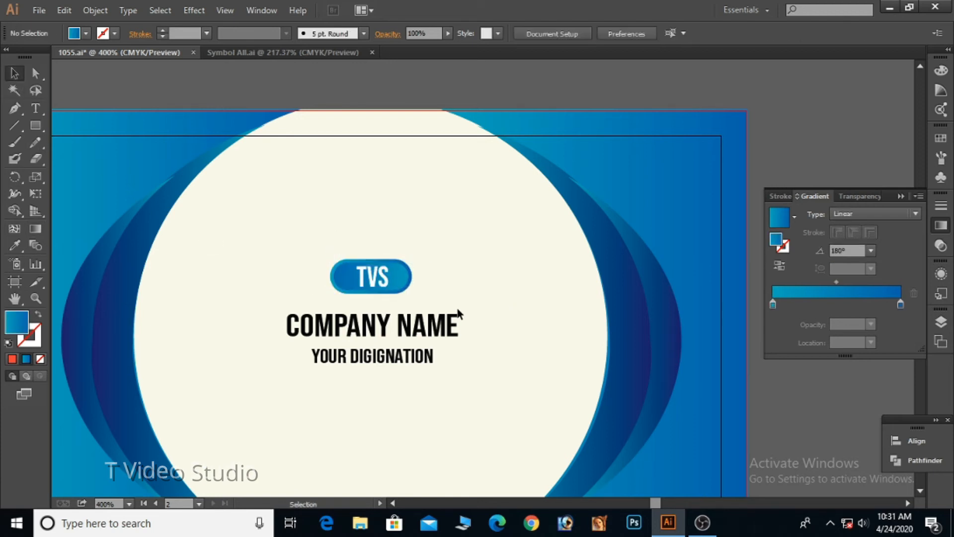
Colour the word NAME in COMPANY NAME with a blue swatch.
double_click(427, 325)
double_click(427, 325)
left_click(86, 33)
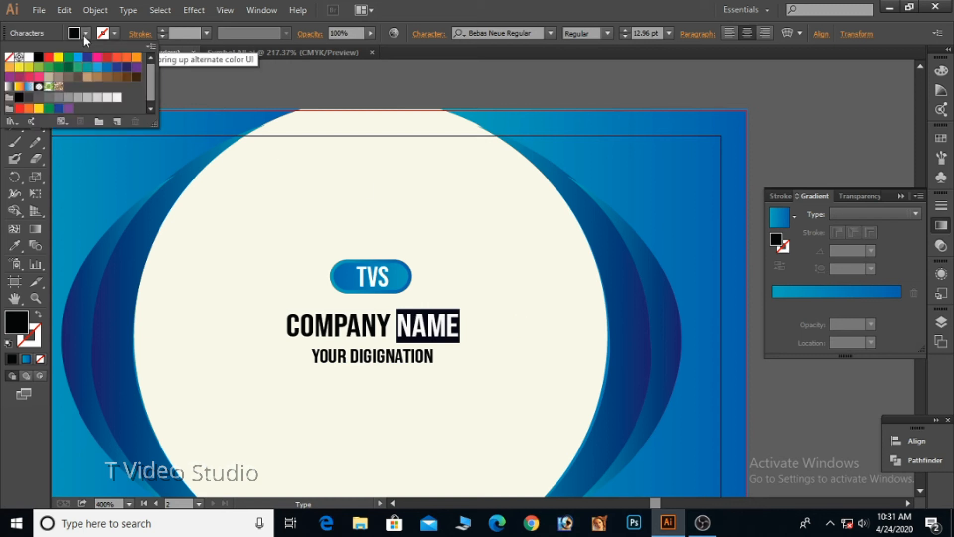
left_click(107, 67)
left_click(424, 336)
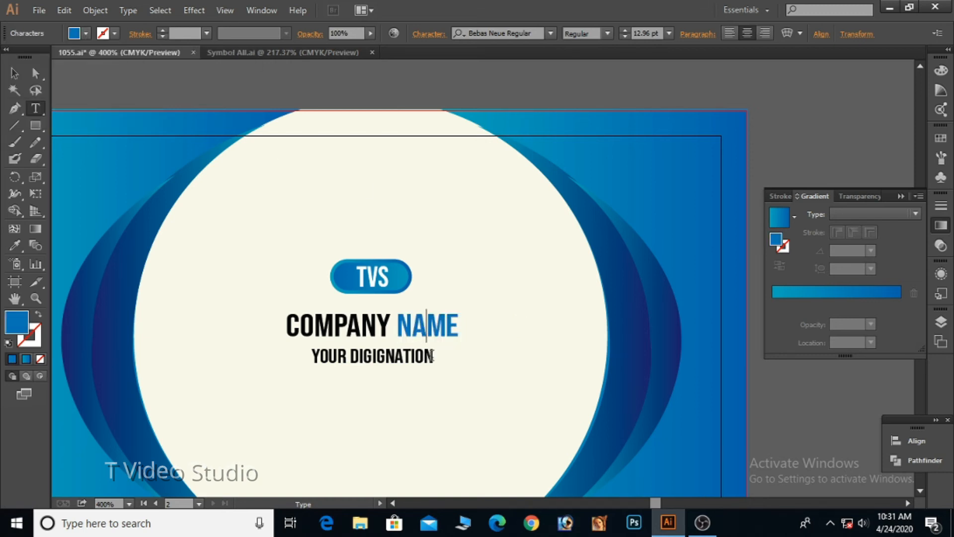
Set the font size of the YOUR DIGIGNATION line to 6 pt.
triple_click(431, 356)
left_click_drag(657, 33, 625, 33)
type("6")
key("Return")
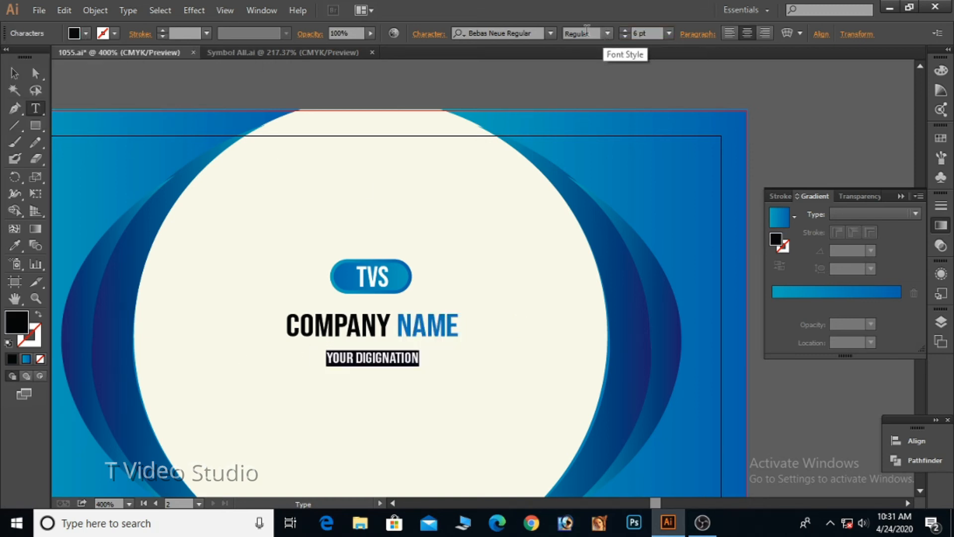
Set the tracking of the YOUR DIGIGNATION line to 307 so it spans the company name's width.
left_click(427, 34)
left_click(376, 137)
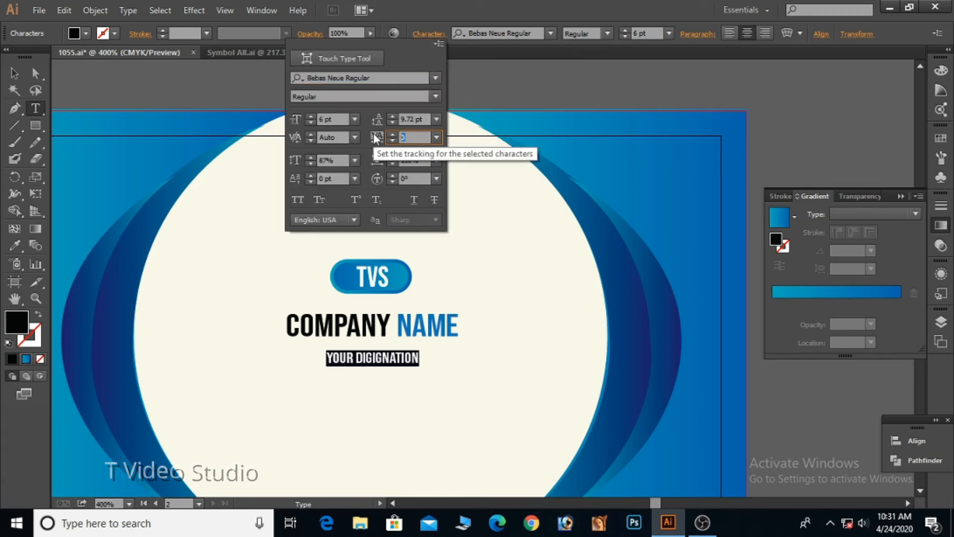
key("Return")
left_click(426, 34)
left_click(376, 137)
key("Down")
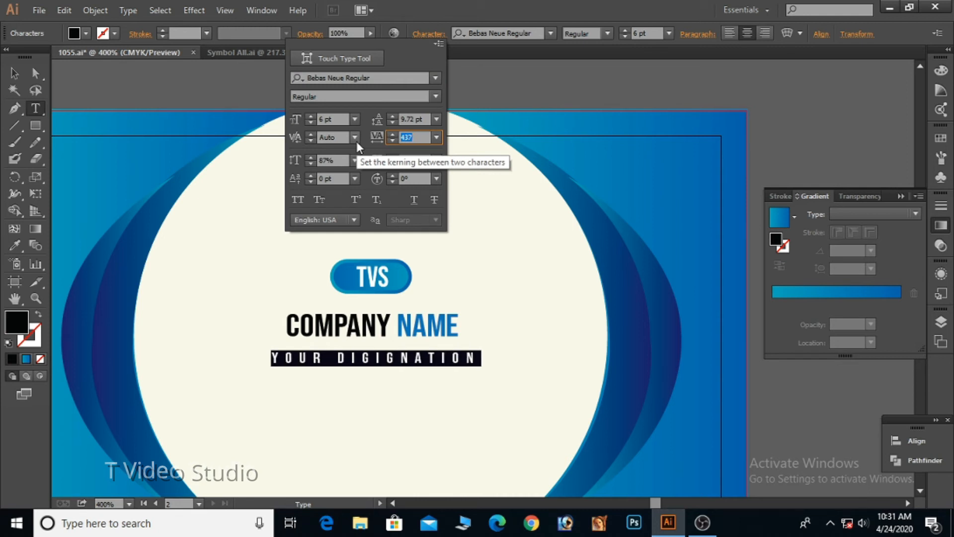
key("Down")
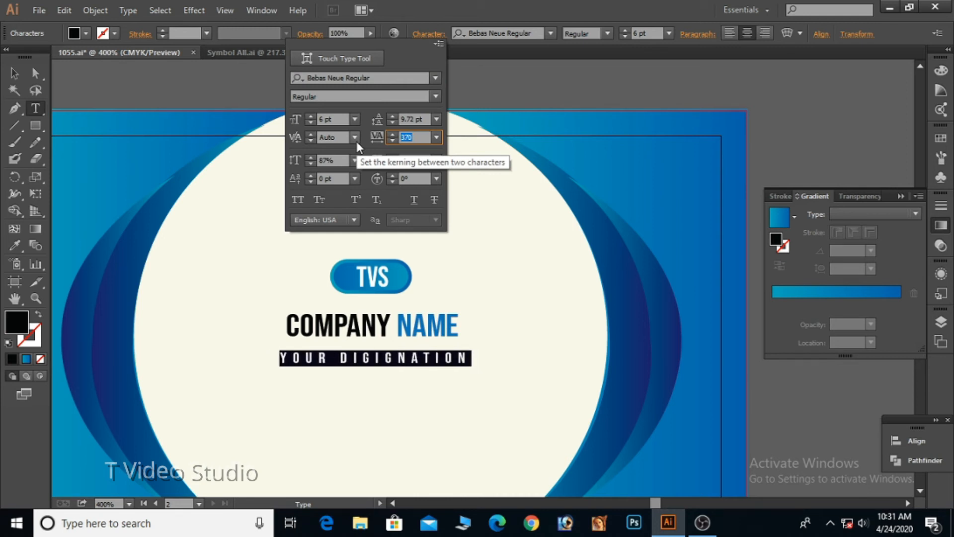
key("Down")
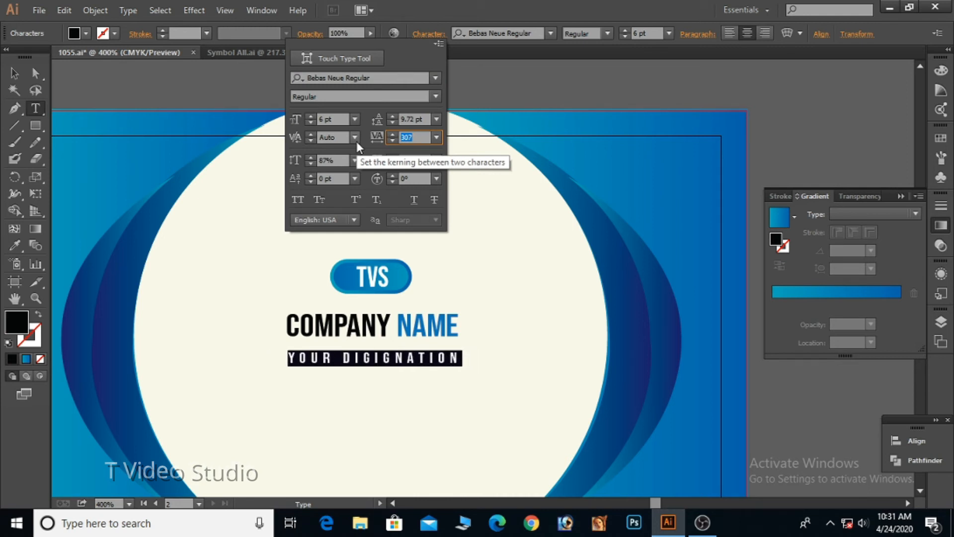
double_click(408, 362)
left_click(408, 362)
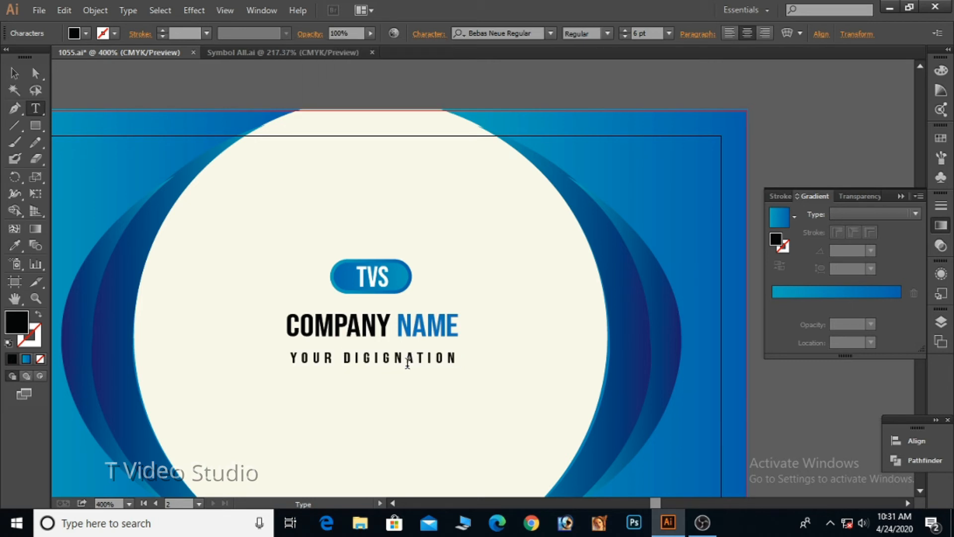
Change the YOUR DIGIGNATION line to the dark brown swatch and deselect the text.
left_click(18, 73)
key("ctrl+minus")
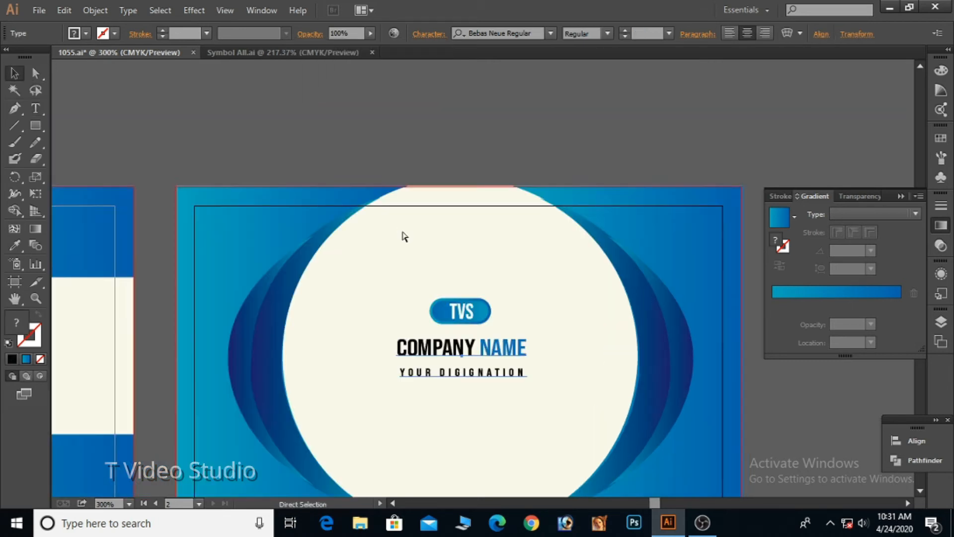
left_click_drag(499, 376, 528, 234)
double_click(508, 229)
triple_click(509, 226)
left_click(86, 34)
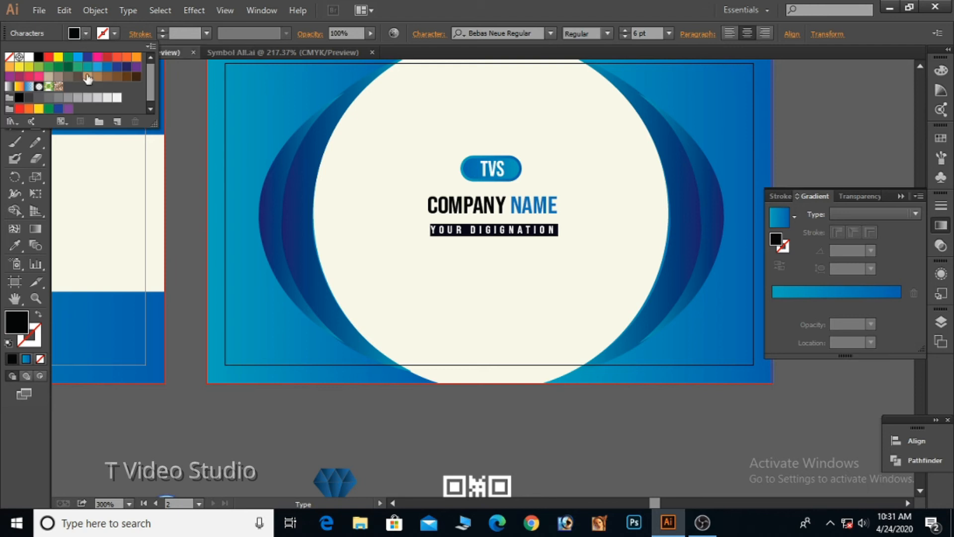
left_click(137, 83)
key("Escape")
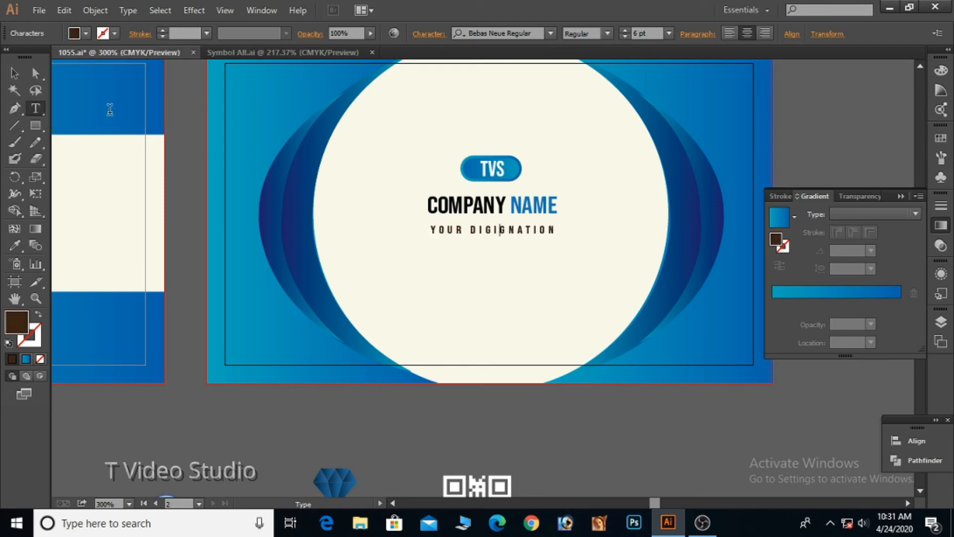
left_click(21, 75)
left_click(472, 135)
Move the two-colour YOUR NAME and JOB POSITION text into the first card's cream circle.
left_click(506, 254, "alt")
left_click_drag(284, 304, 421, 217)
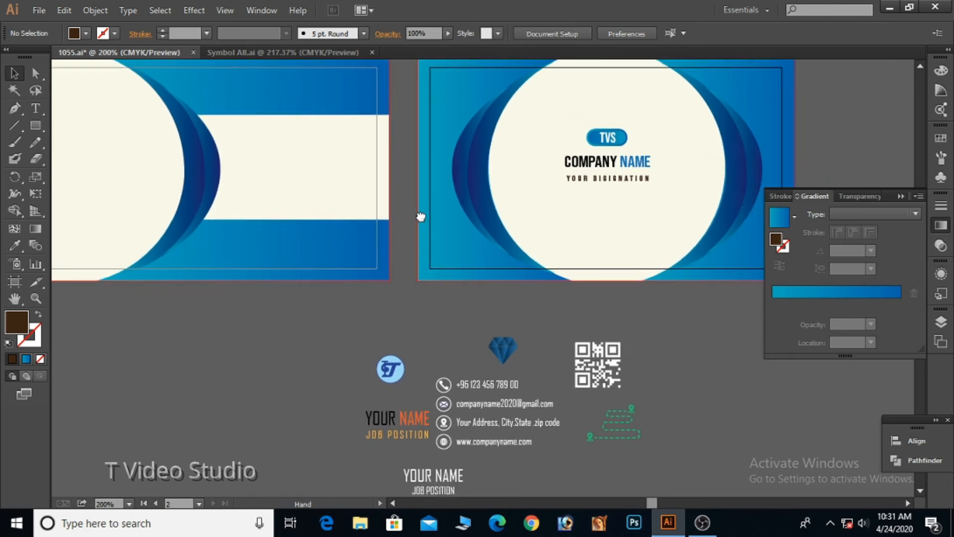
left_click_drag(410, 422, 109, 157)
left_click_drag(154, 231, 284, 249)
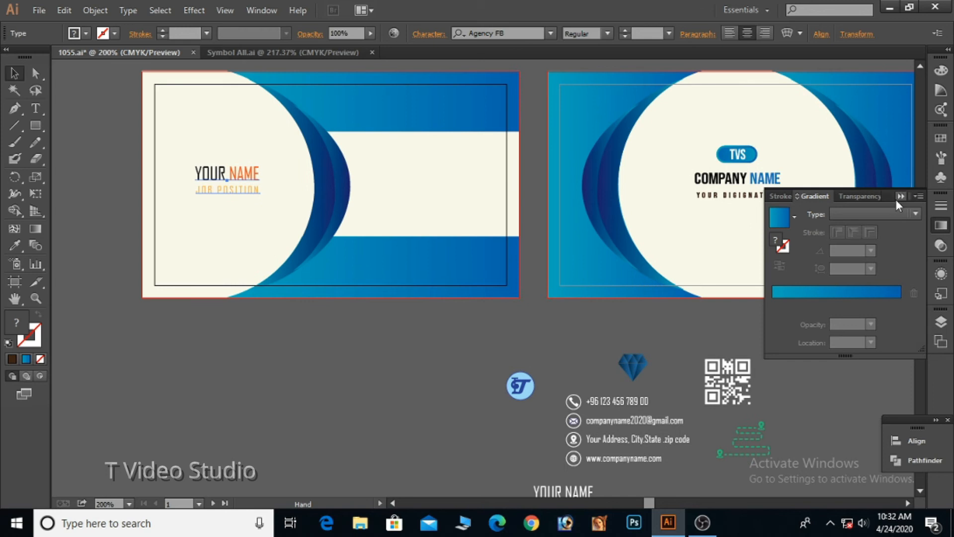
Collapse the Gradient panel and nudge the YOUR NAME text block left and slightly up within the cream circle.
left_click(900, 197)
key("Up")
key("Up")
key("Up")
key("Up")
key("Left")
key("Left")
key("Left")
key("Left")
key("Left")
key("Left")
key("Left")
key("Left")
key("Left")
key("Left")
key("Left")
key("Left")
key("Down")
Set the YOUR NAME and JOB POSITION text to Bebas Neue Regular and nudge it up slightly.
left_click(527, 37)
type("be")
key("Return")
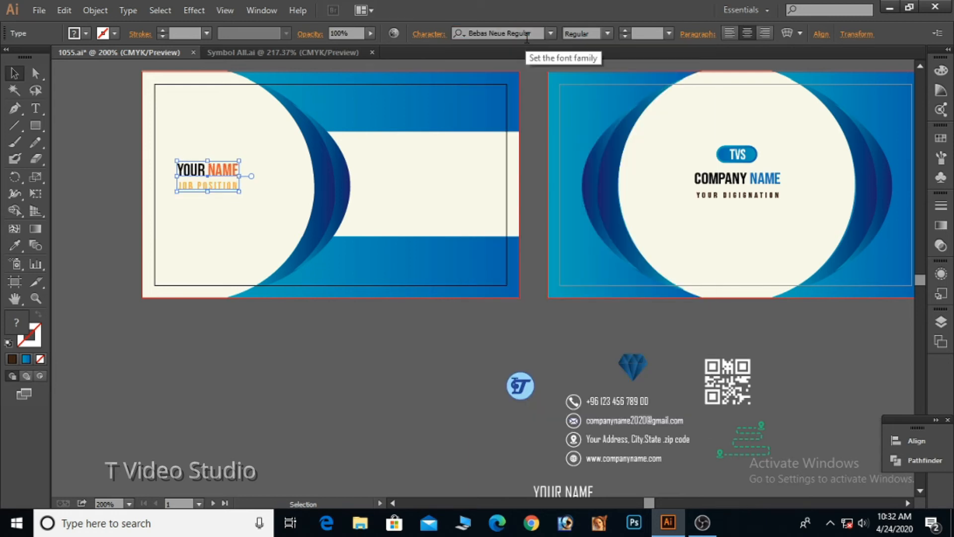
key("Up")
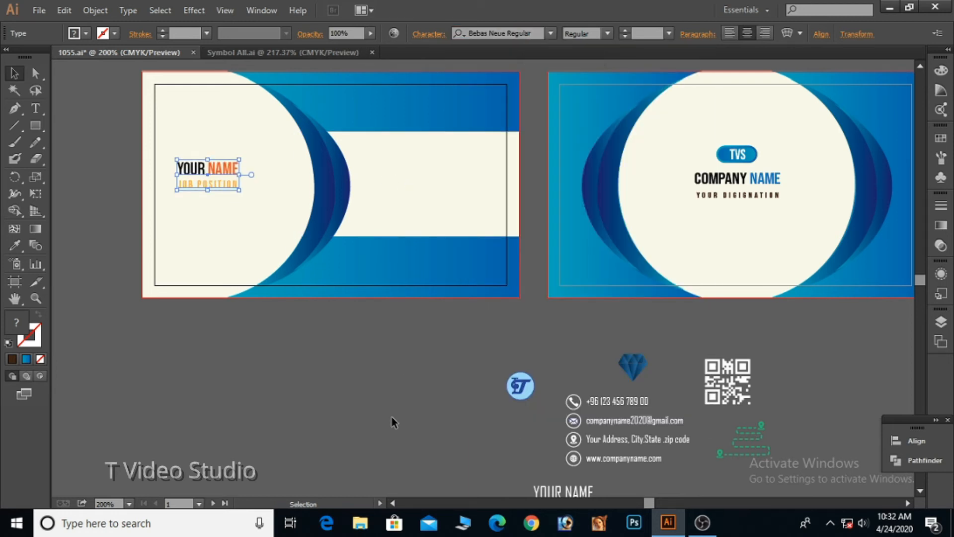
left_click(357, 409)
left_click(222, 174)
left_click(497, 33)
type("b")
key("Down")
key("Down")
key("Down")
key("Return")
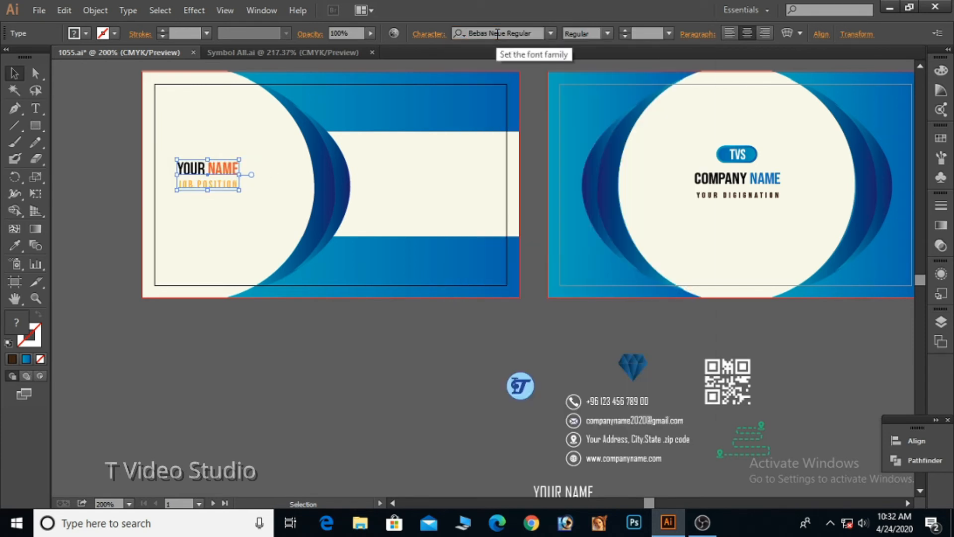
Scale up the YOUR NAME and JOB POSITION text block slightly on the first card.
left_click_drag(128, 102, 405, 359)
left_click_drag(420, 213, 427, 216)
left_click(173, 181)
left_click(395, 239, "ctrl+alt")
left_click(395, 240, "ctrl+alt")
left_click(395, 239, "ctrl+alt")
left_click_drag(646, 389, 383, 286)
Colour the word NAME in YOUR NAME on the first card with a blue swatch.
double_click(330, 200)
double_click(341, 199)
left_click(86, 33)
left_click(115, 79)
Set the JOB POSITION text on the first card to 6 pt with a tracking of 250.
left_click(356, 228)
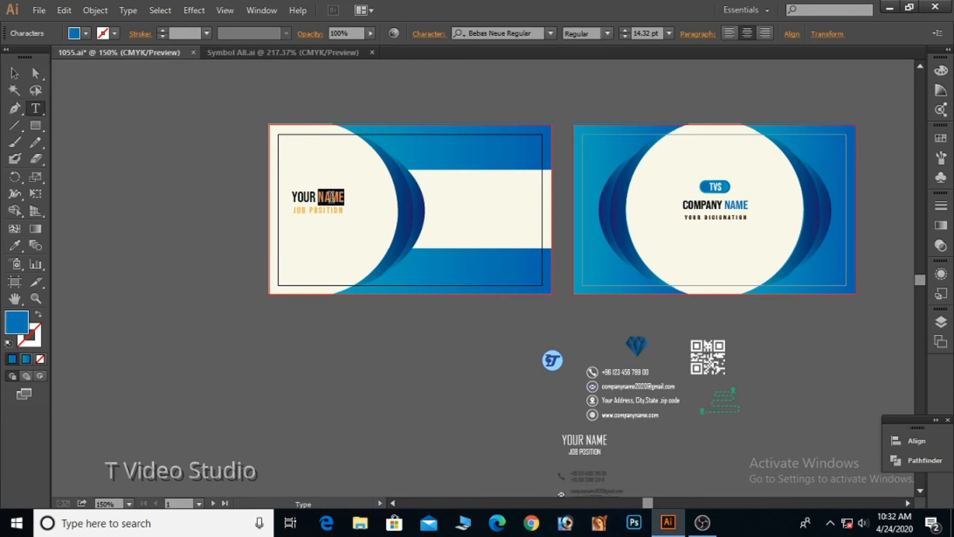
left_click(633, 32)
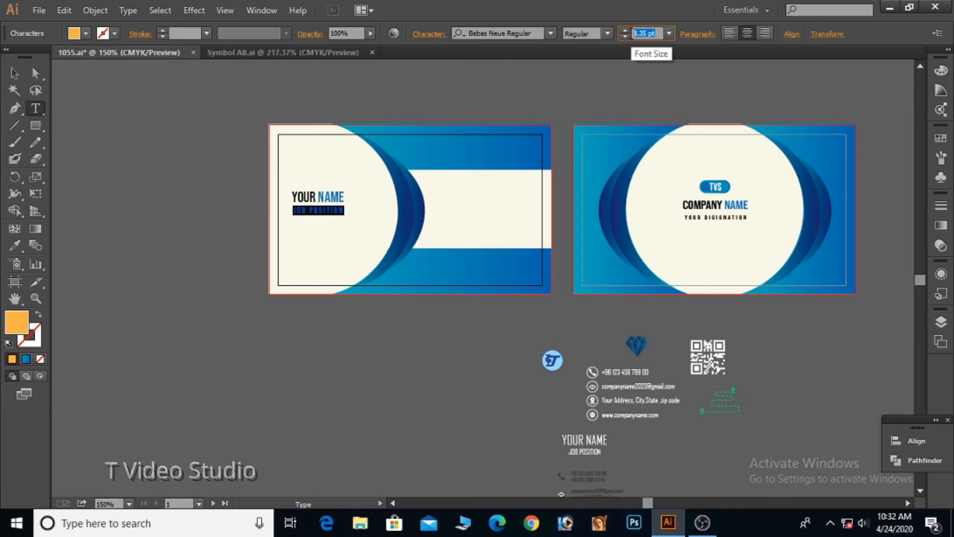
key("Return")
left_click(429, 35)
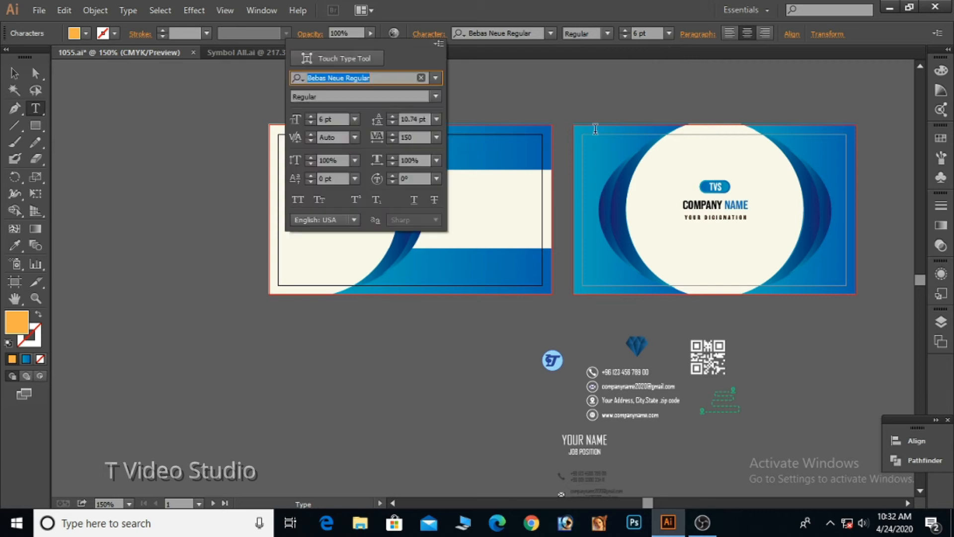
left_click(415, 137)
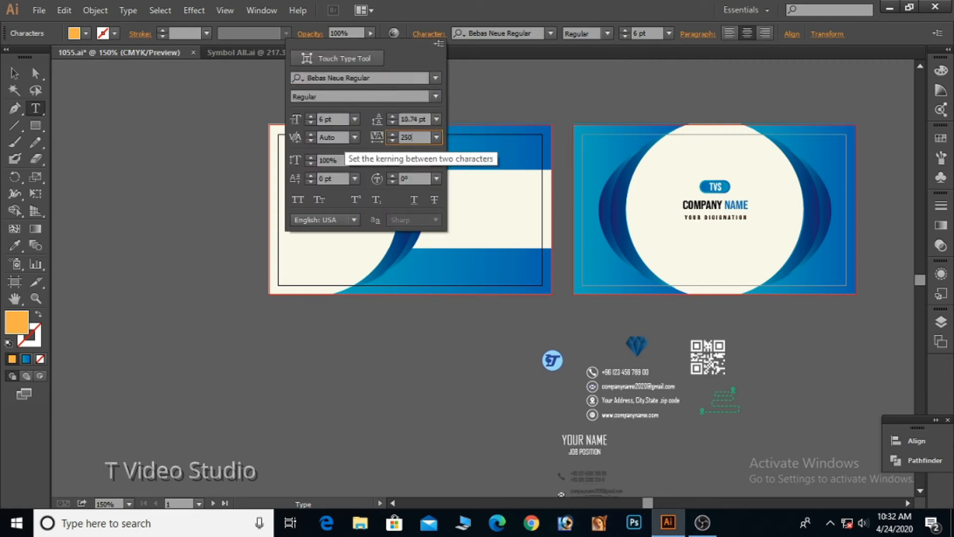
type("250")
key("Return")
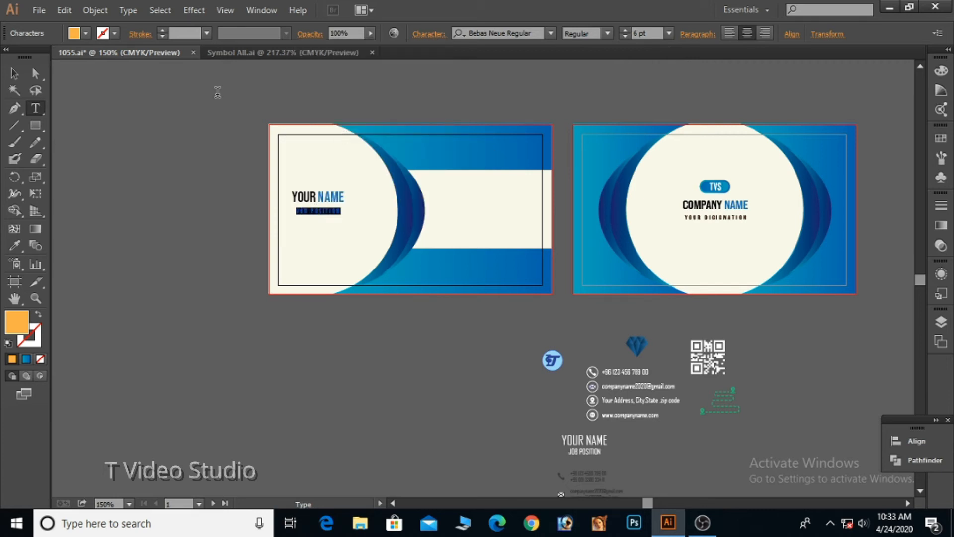
Colour the JOB POSITION text dark brown and save the document.
left_click(86, 33)
left_click(130, 79)
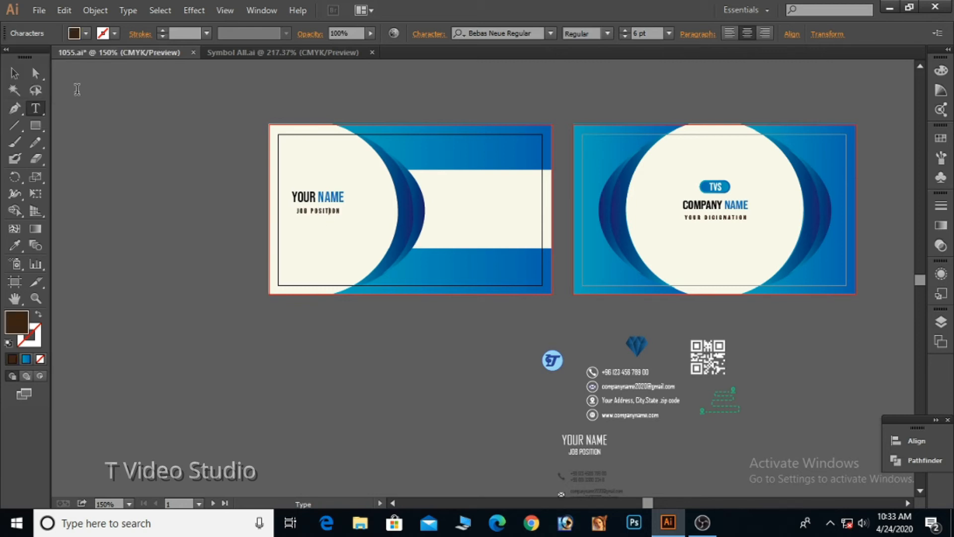
left_click(14, 73)
left_click(164, 125)
left_click_drag(564, 330, 497, 290)
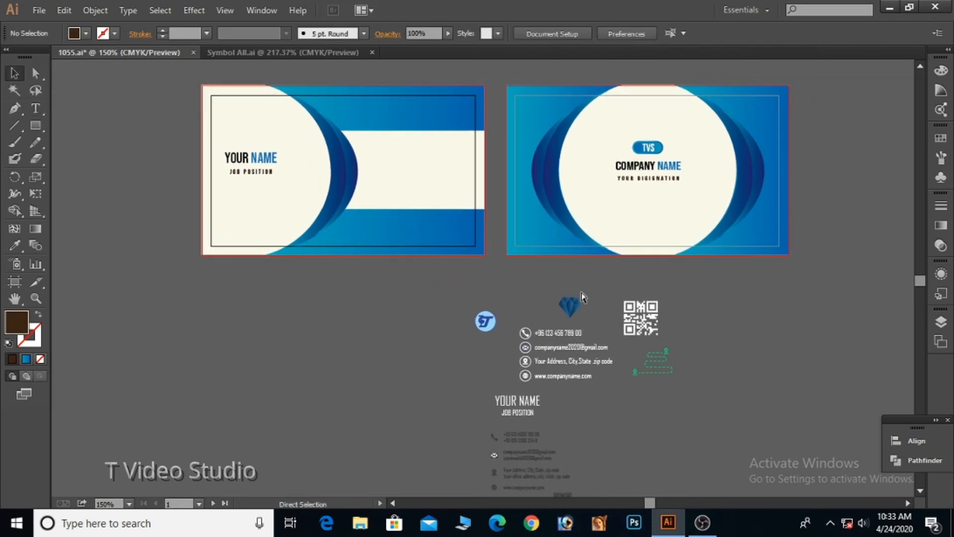
key("ctrl+s")
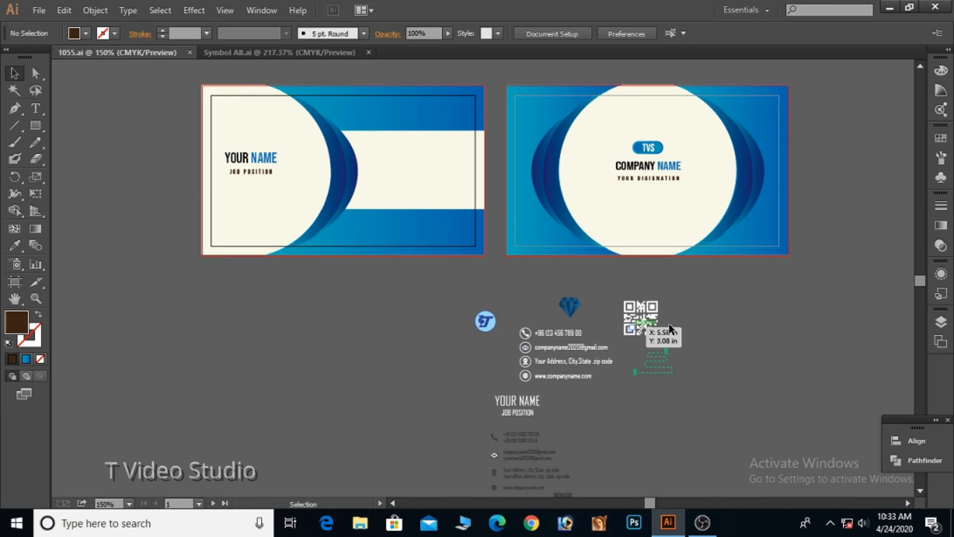
Move the white QR code below the first card and place the dark contact details with their QR code on the first card.
left_click_drag(669, 323, 314, 303)
scroll(488, 318, "down", 4)
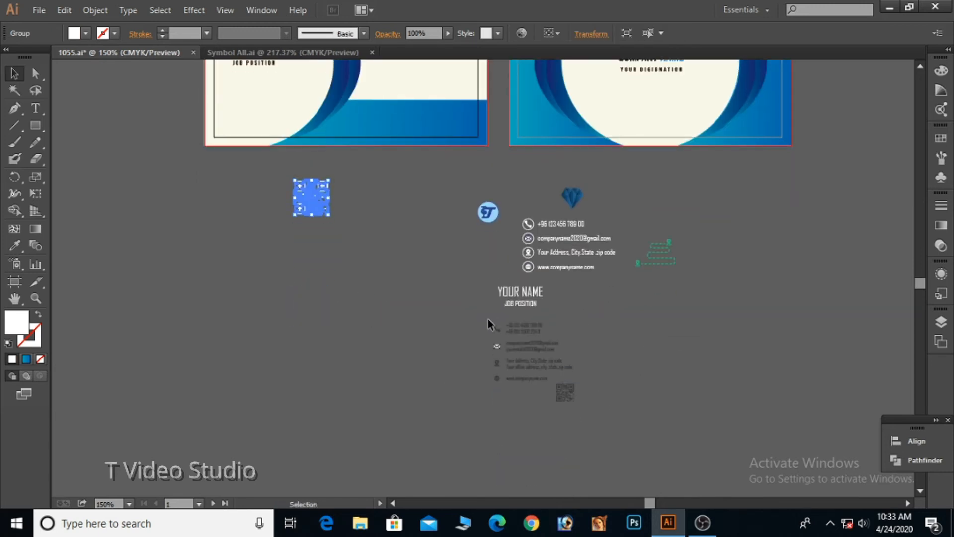
left_click_drag(488, 319, 579, 403)
left_click_drag(544, 344, 422, 83)
left_click_drag(409, 148, 459, 317)
left_click_drag(360, 366, 441, 420)
Lock the card artwork behind the contact details and nudge the contact block up and slightly right into the cream band.
left_click_drag(392, 257, 413, 358)
key("ctrl+2")
left_click_drag(402, 202, 534, 312)
key("ctrl+space")
left_click_drag(379, 188, 543, 370)
key("Up")
key("Up")
key("Up")
key("Up")
key("Up")
key("Up")
key("Up")
key("Up")
key("Up")
key("Up")
key("Up")
key("Up")
key("Up")
key("Up")
key("Up")
key("Up")
key("Up")
key("Up")
key("Up")
key("Up")
key("Up")
key("Up")
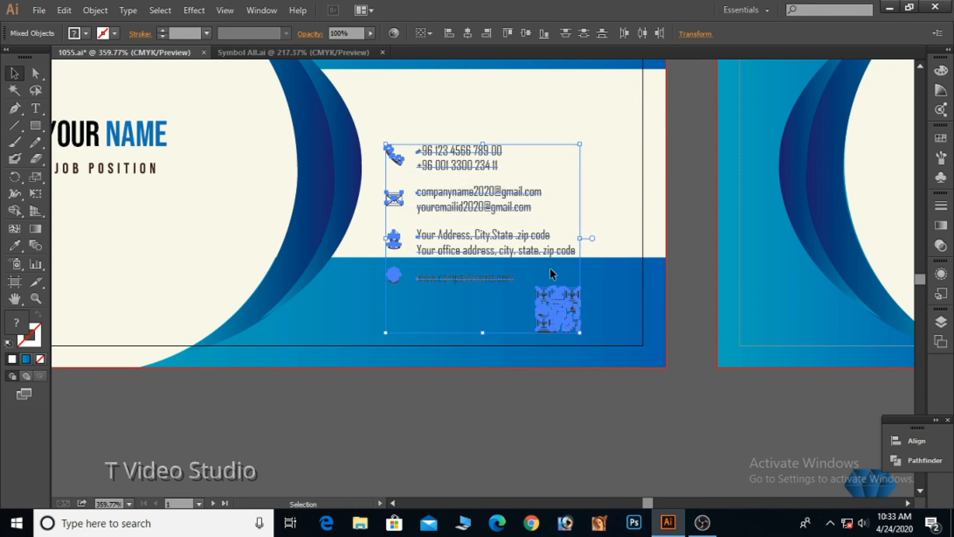
key("Up")
key("Up")
key("Up")
key("Up")
key("Up")
key("Up")
key("Up")
key("Down")
key("Down")
key("Down")
key("Down")
key("Right")
key("Right")
key("Right")
key("Right")
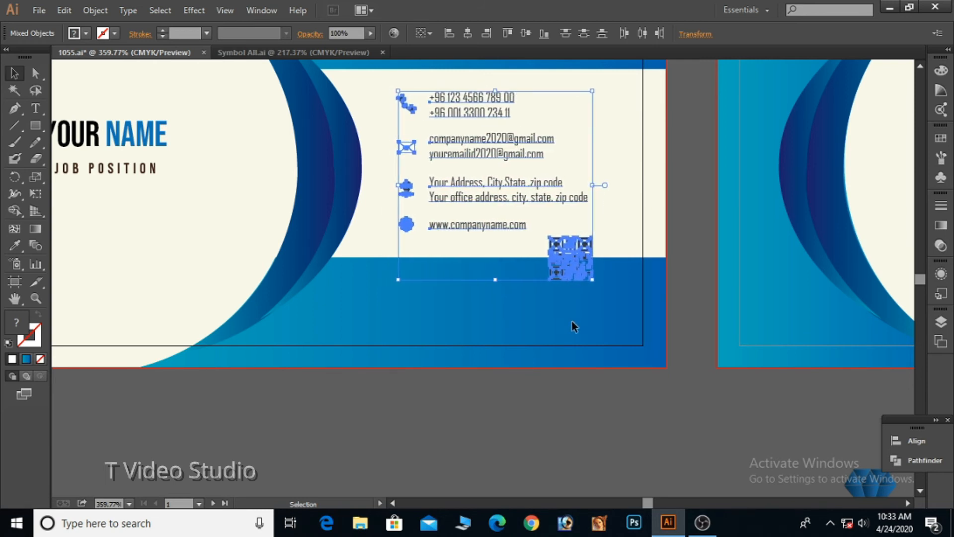
Move the dark QR code away from the contact details onto the lower blue band of the first card.
left_click(571, 321)
left_click_drag(576, 279, 607, 328)
left_click(474, 416)
Draw a small square, fill it with the card's sampled cream colour and place it on the blue band below the web address.
left_click_drag(199, 251, 269, 320)
left_click(14, 73)
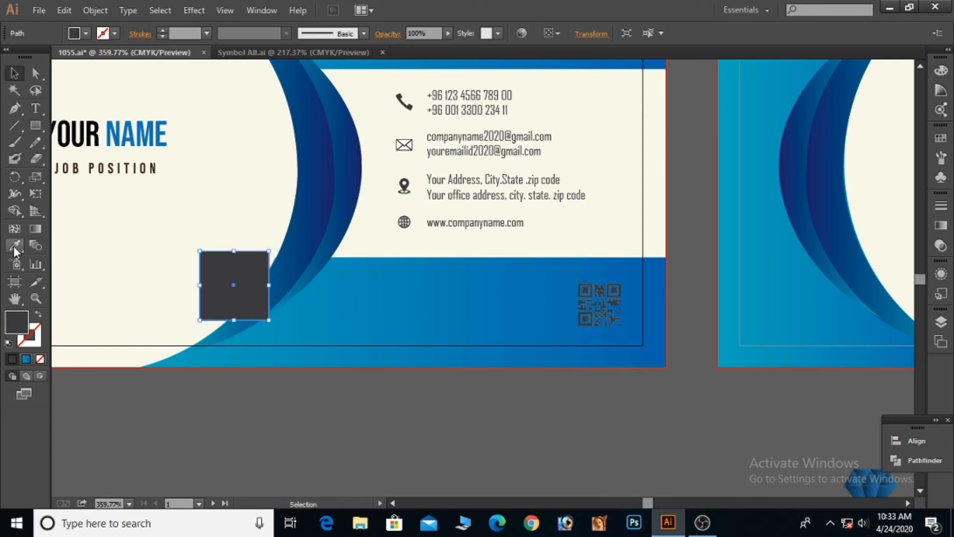
left_click(14, 247)
left_click(84, 209)
left_click(14, 74)
left_click_drag(240, 271, 505, 292)
Move the QR code onto the cream square and bring it to the front.
left_click_drag(595, 304, 496, 298)
right_click(497, 297)
mouse_move(571, 413)
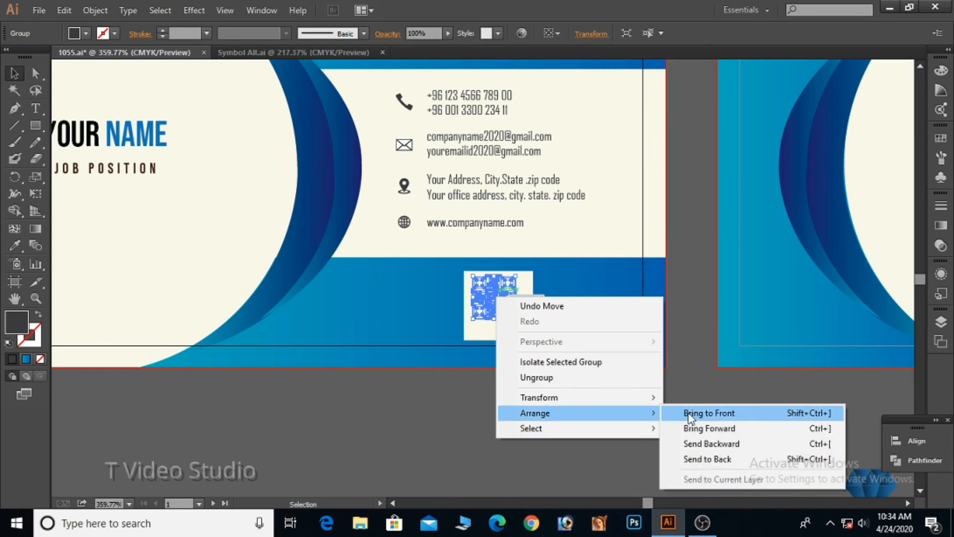
left_click(689, 414)
Try a dark brown fill on the QR code.
left_click(85, 34)
left_click(135, 80)
left_click(545, 404)
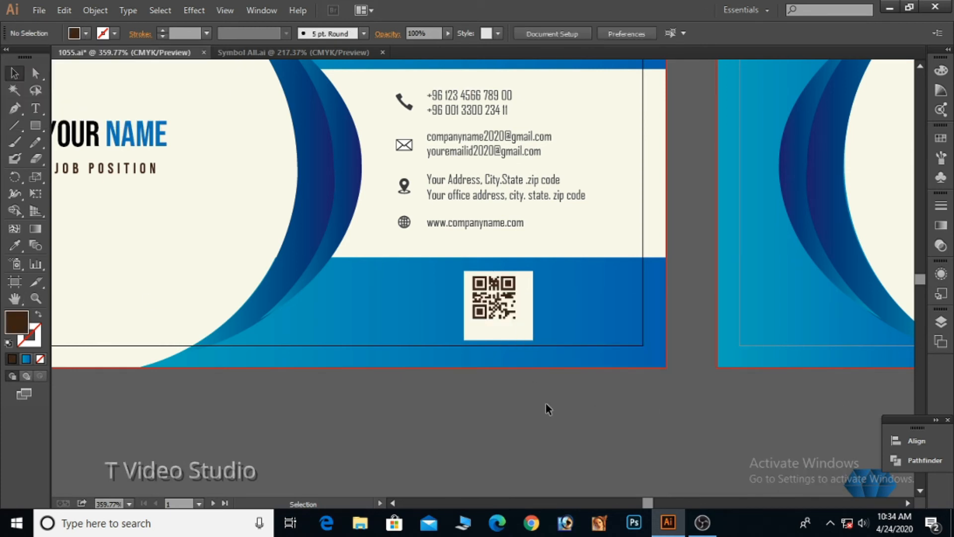
Fill the QR code with a medium blue swatch and shrink the cream square to fit closely around it.
left_click(497, 303)
key("ctrl+space")
left_click_drag(444, 249, 570, 386)
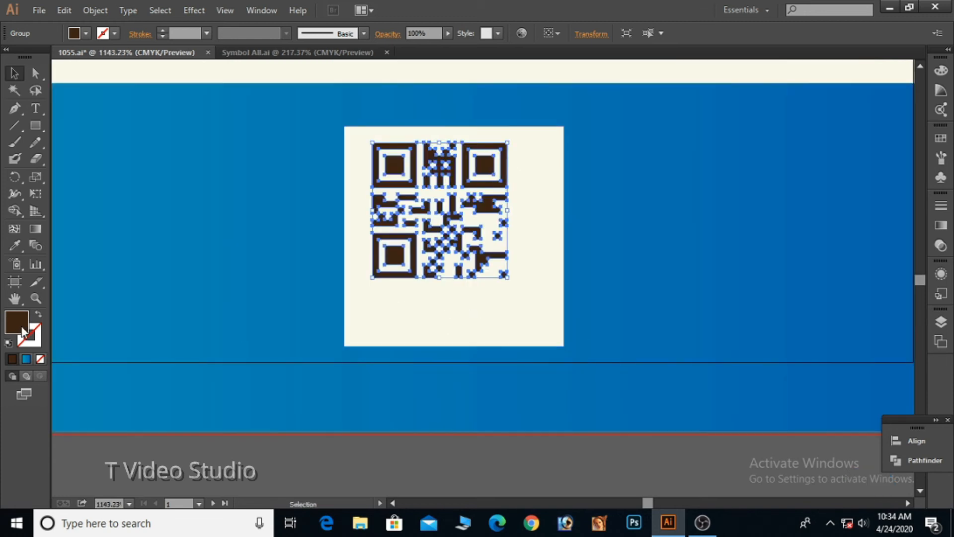
left_click(86, 33)
left_click(117, 67)
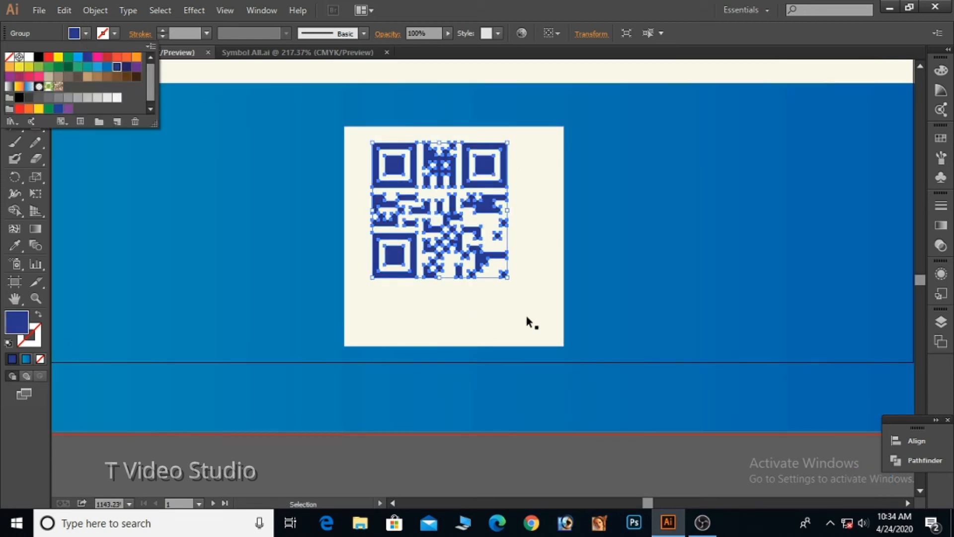
left_click(108, 68)
left_click(528, 319)
left_click(545, 326)
left_click_drag(564, 346, 522, 304)
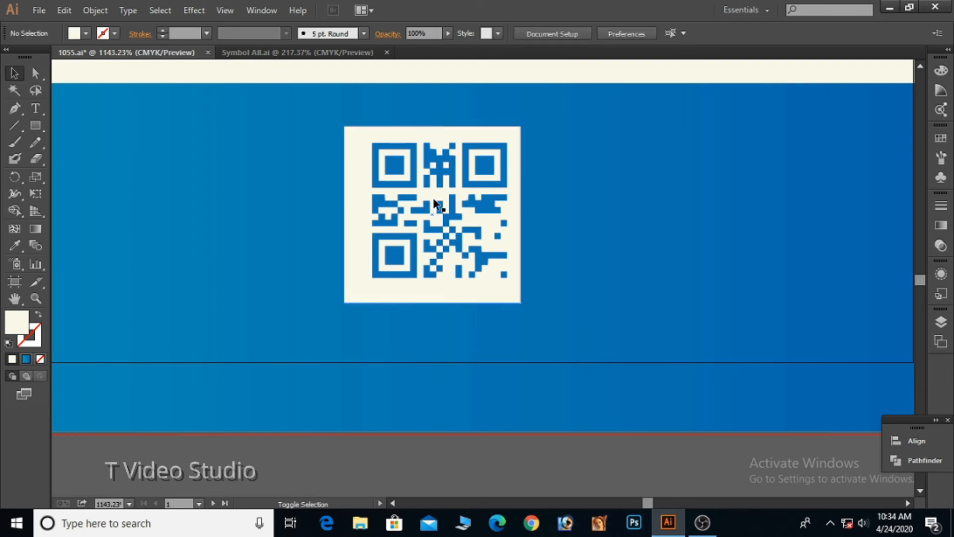
Centre the QR code and cream square on each other horizontally and vertically, and group them.
left_click_drag(282, 176, 695, 54)
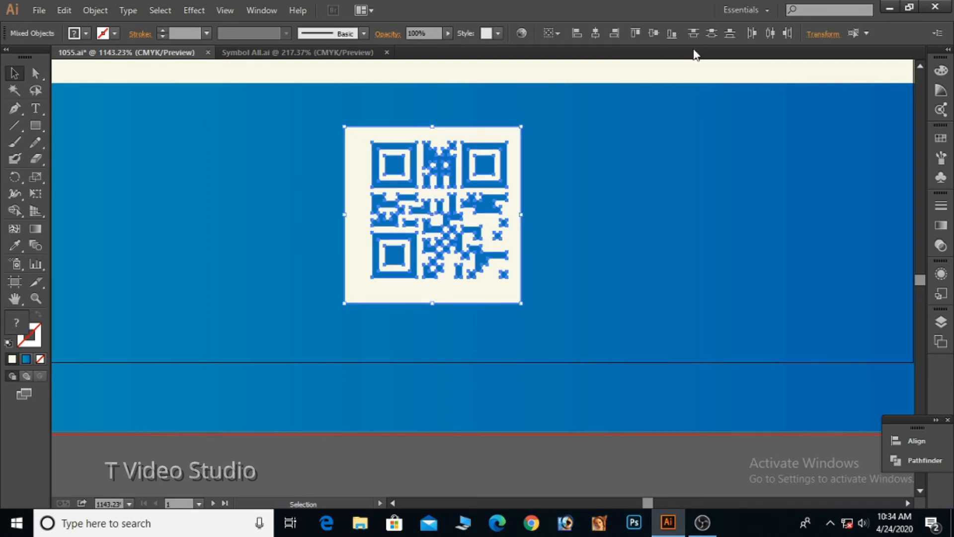
left_click(596, 33)
left_click(653, 33)
key("a")
key("ctrl+g")
left_click(452, 230, "ctrl+alt")
left_click(452, 230, "ctrl+alt")
left_click(452, 230, "ctrl+alt")
left_click(452, 231, "ctrl+alt")
left_click(452, 230, "ctrl+alt")
left_click_drag(589, 384, 559, 309)
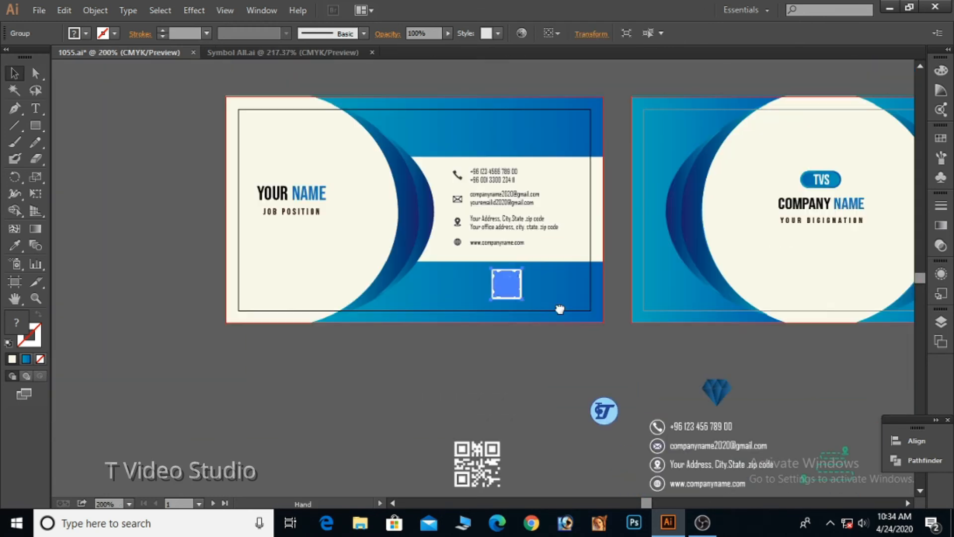